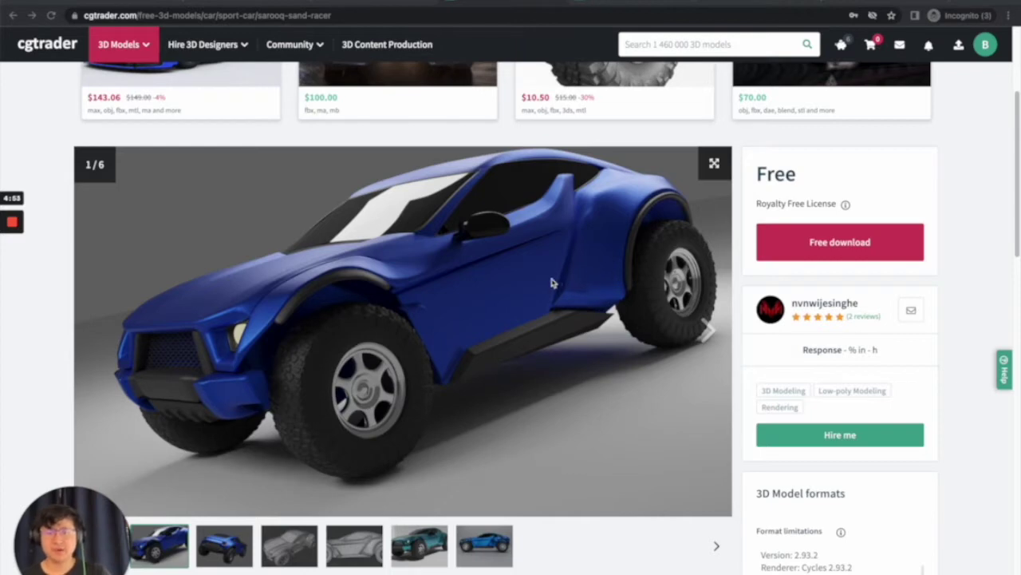
Switch to the Muse world hdritest, enter it and walk toward the grey cube
left_click(723, 4)
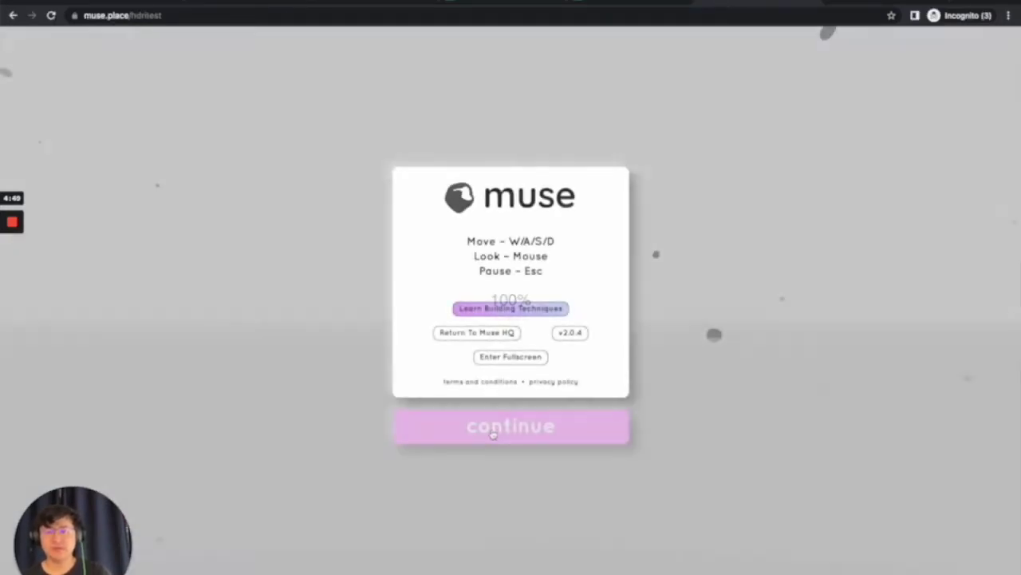
left_click(510, 426)
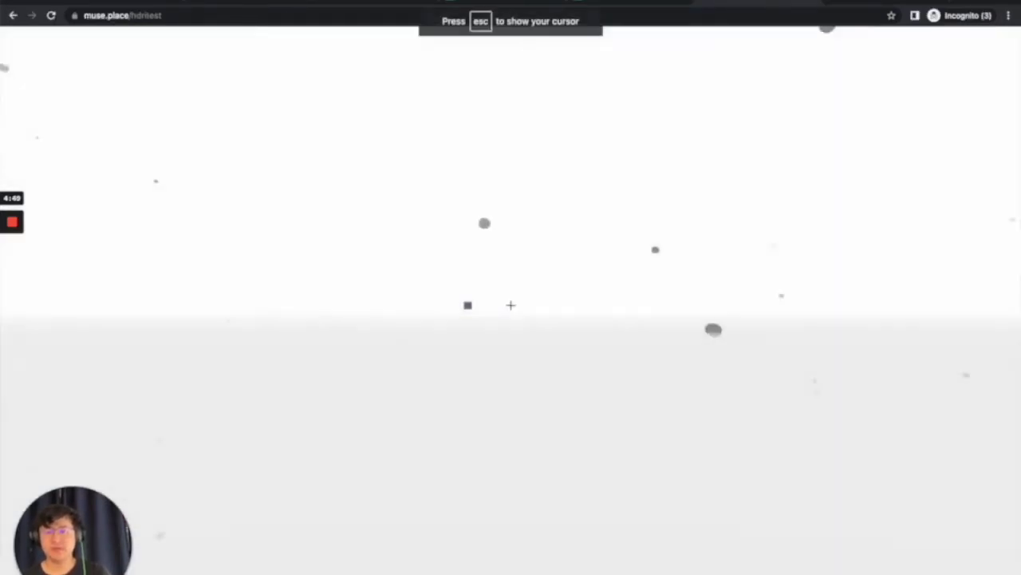
key("w")
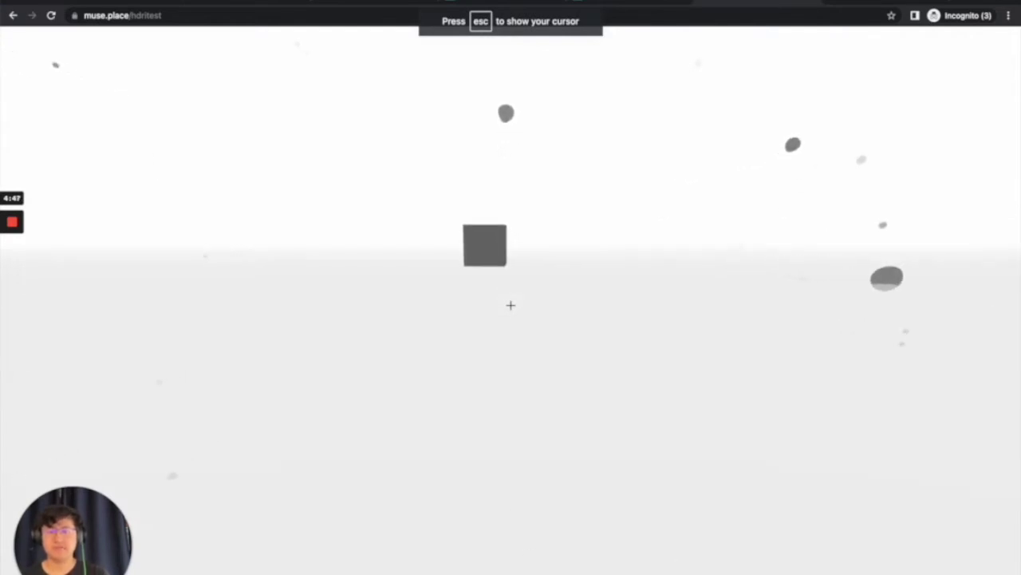
key("a")
key("d")
key("w")
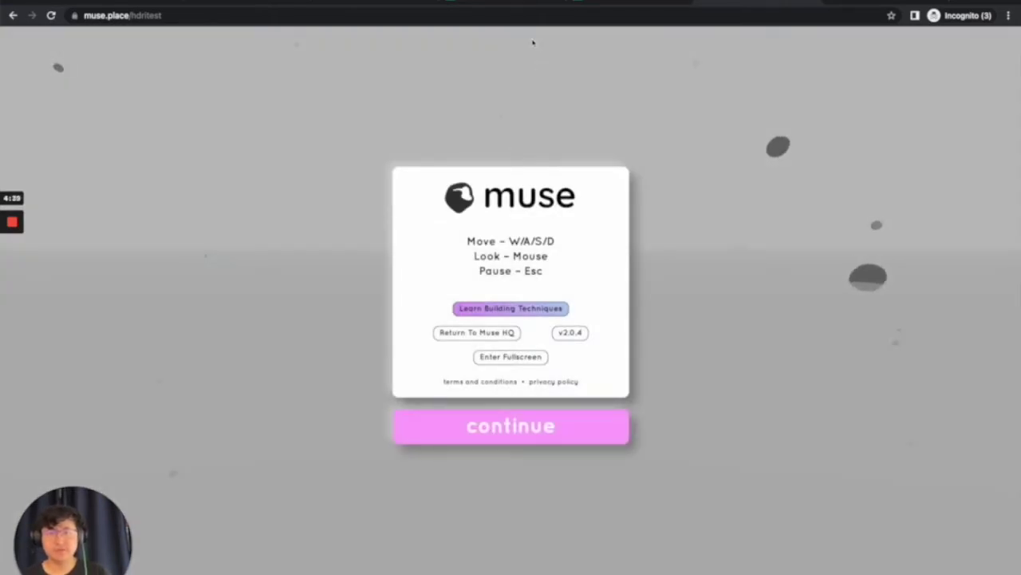
Go back to the CGTrader page of the Sarooq Sand Racer and look over its previews, description and file formats
left_click(486, 3)
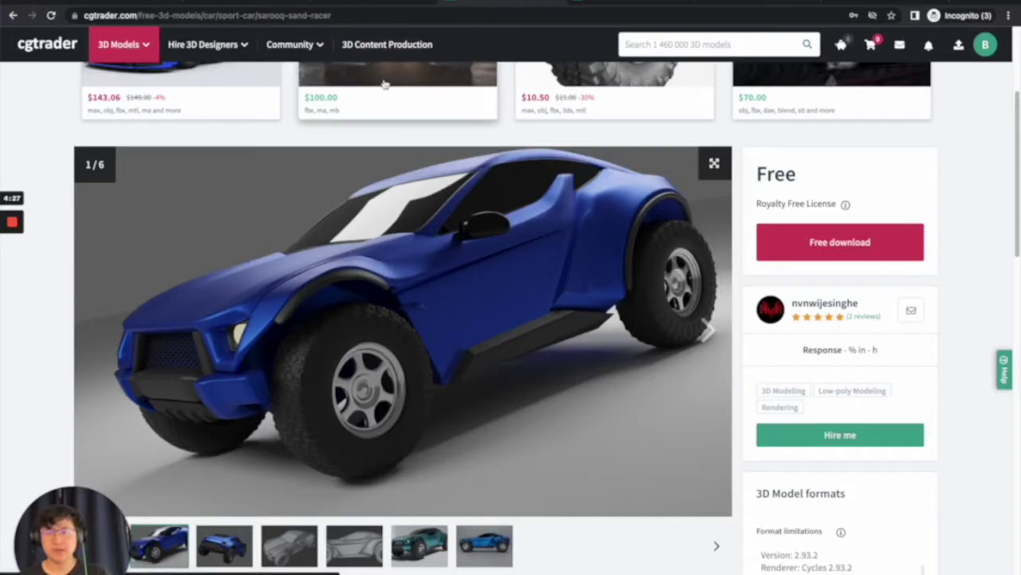
scroll(92, 56, "up", 3)
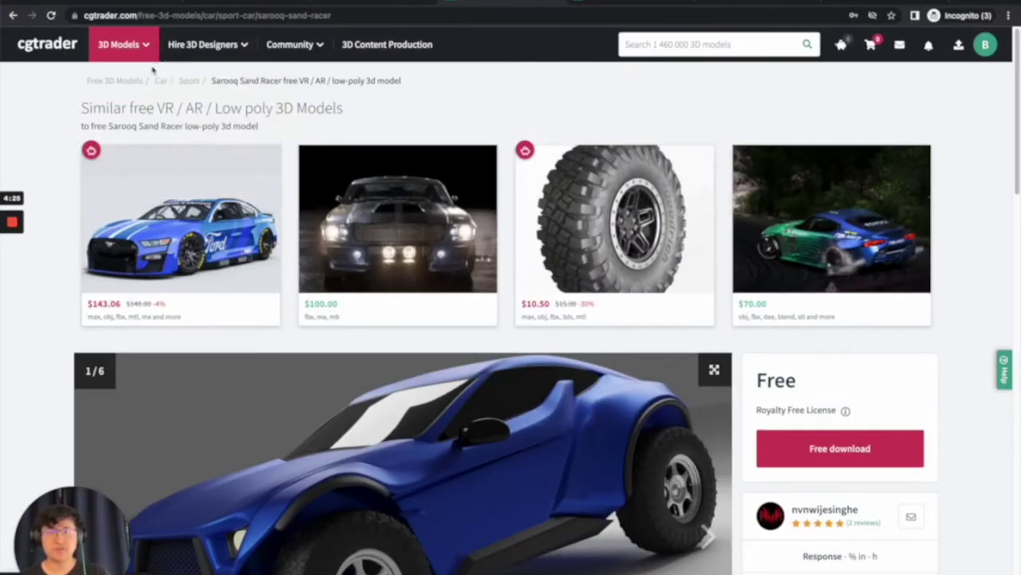
mouse_move(120, 48)
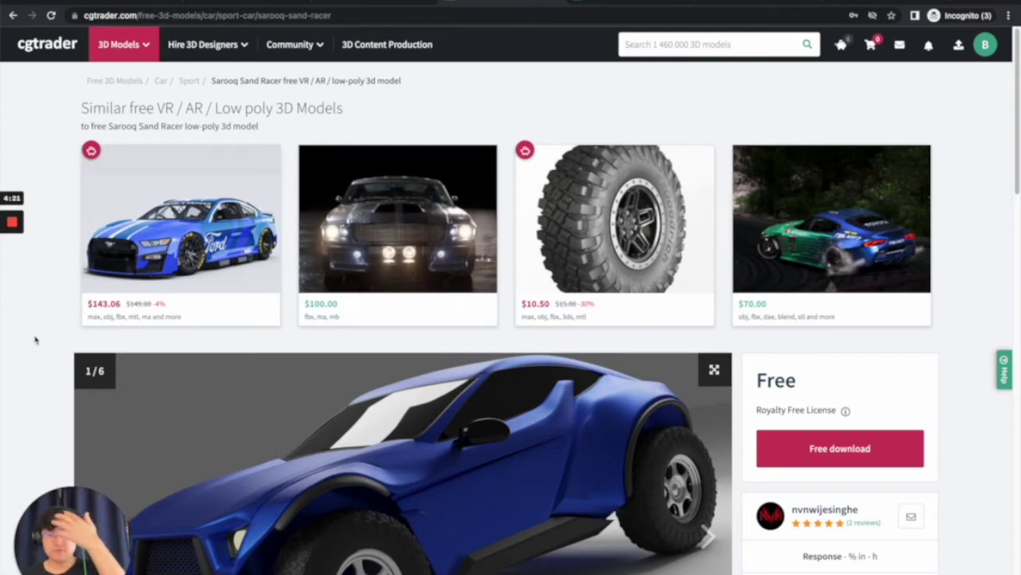
scroll(178, 264, "down", 10)
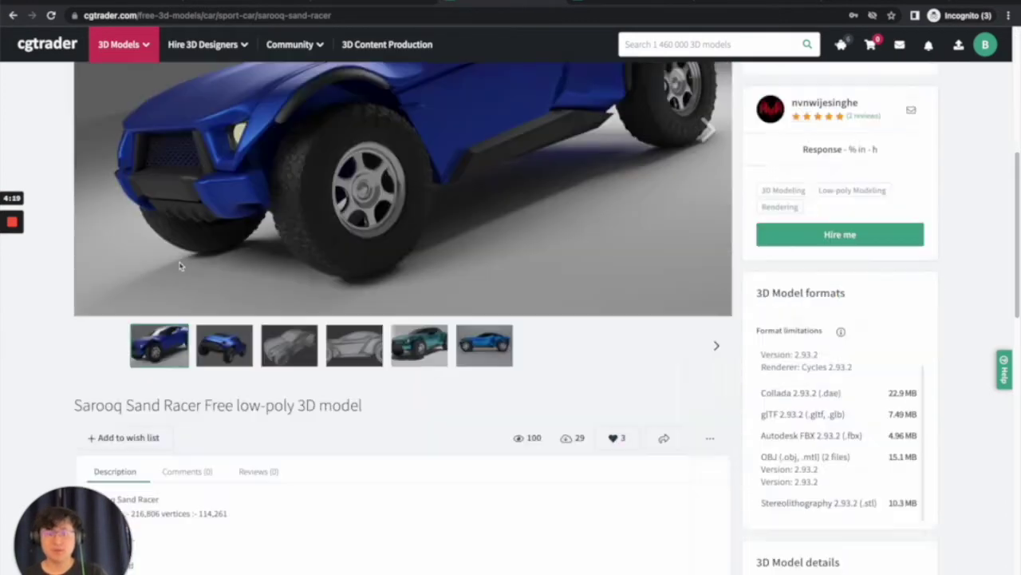
scroll(179, 265, "up", 10)
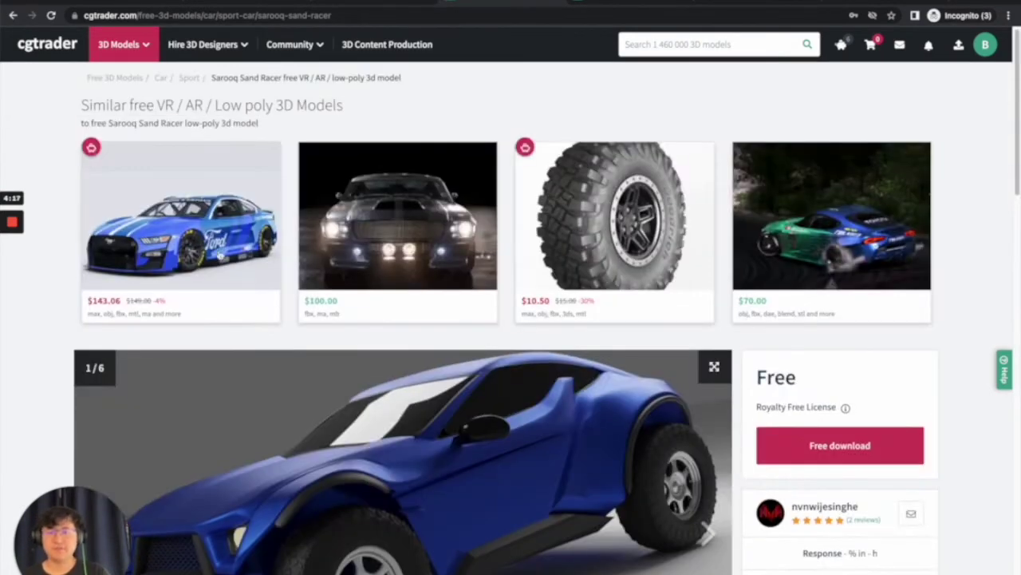
scroll(221, 254, "down", 3)
scroll(221, 252, "down", 3)
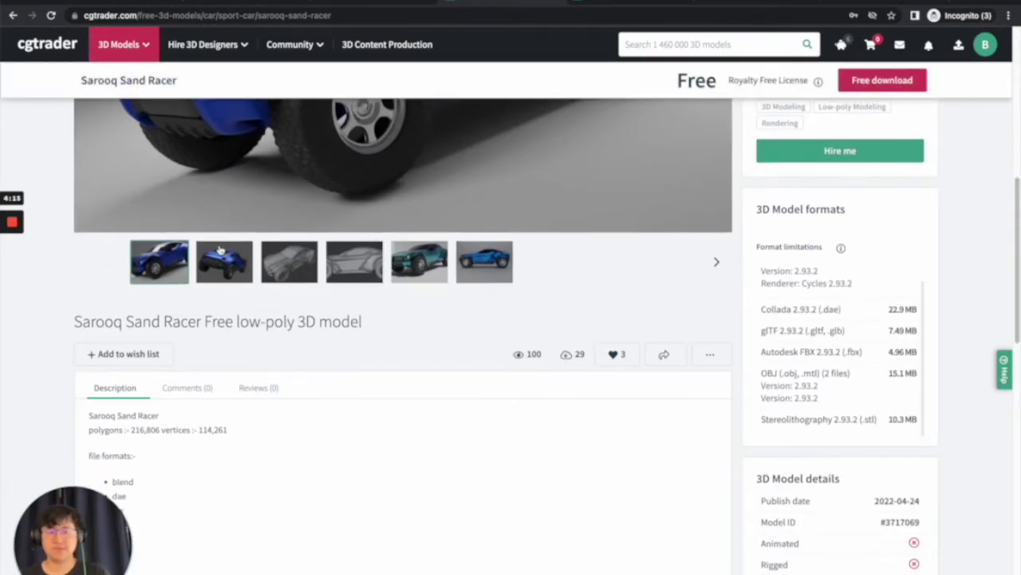
scroll(220, 251, "up", 4)
scroll(223, 249, "down", 3)
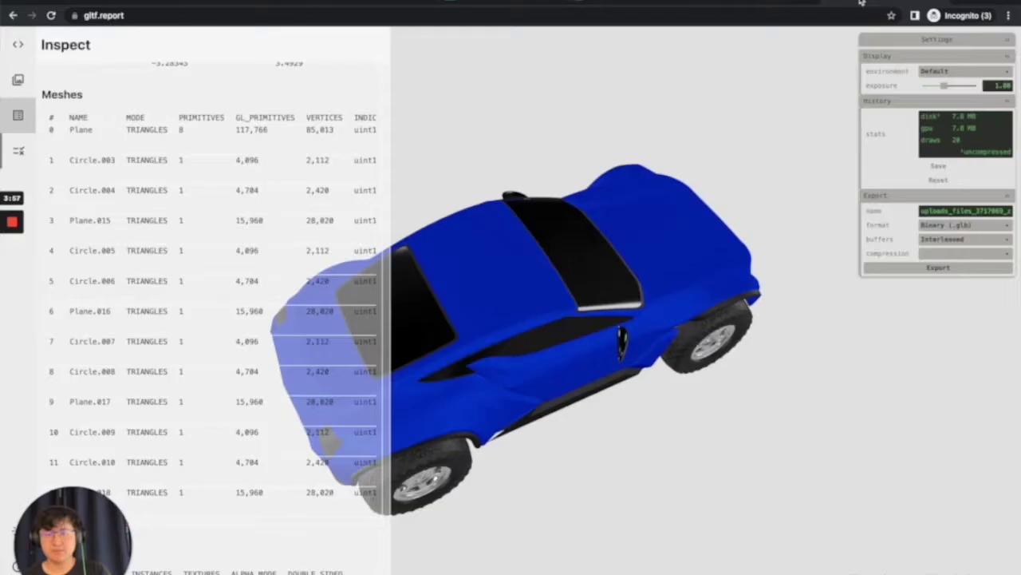
Switch to gltf.report, view the blue car from another side and look over its Inspect report
left_click(104, 9)
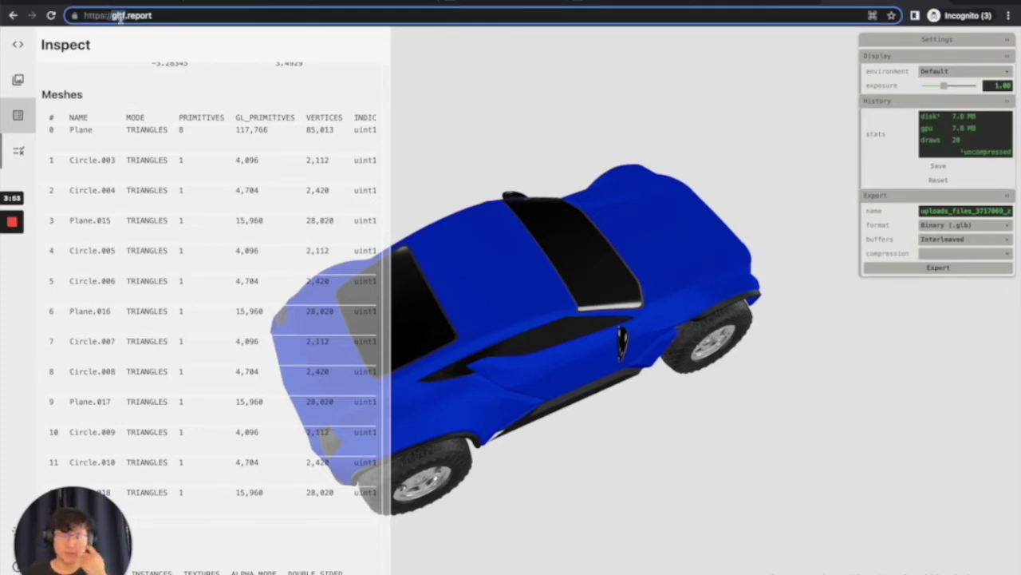
left_click_drag(552, 314, 343, 256)
left_click_drag(585, 290, 363, 260)
scroll(323, 241, "up", 3)
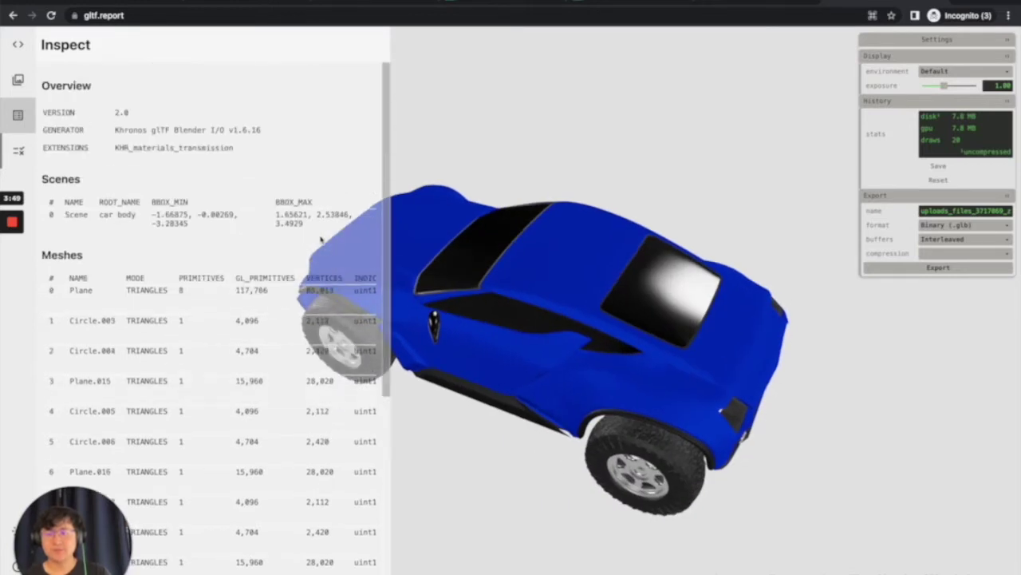
scroll(320, 240, "down", 2)
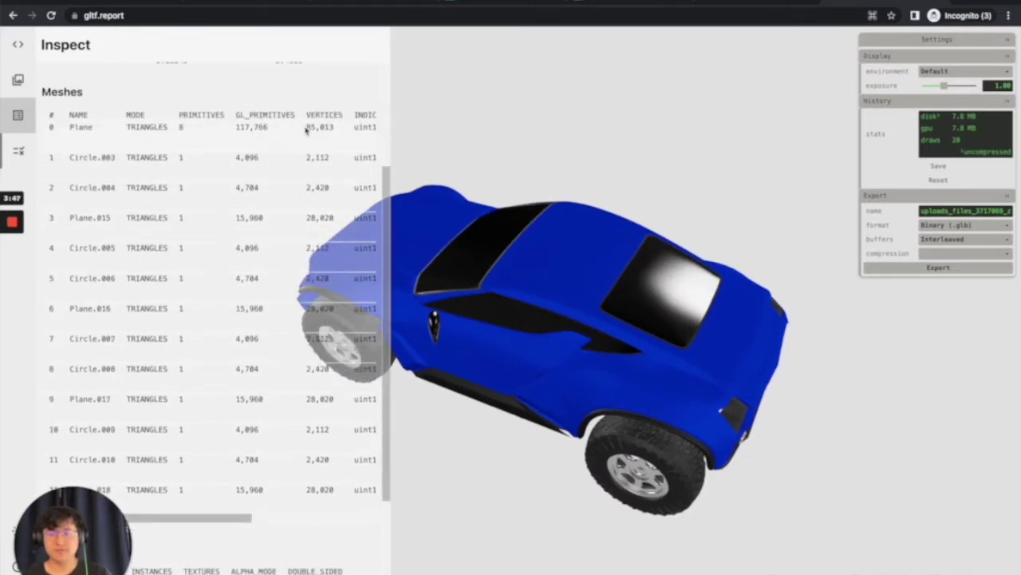
Examine the vertex counts of the car's individual meshes in the Inspect report
left_click_drag(306, 130, 332, 460)
scroll(325, 336, "down", 2)
left_click_drag(342, 367, 306, 313)
scroll(311, 328, "up", 1)
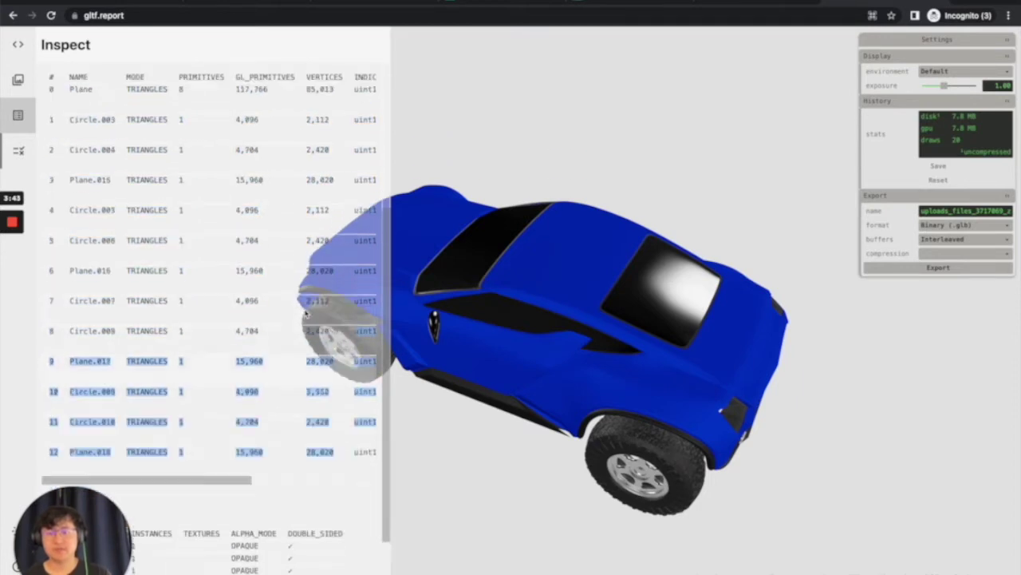
scroll(306, 314, "up", 2)
left_click(319, 249)
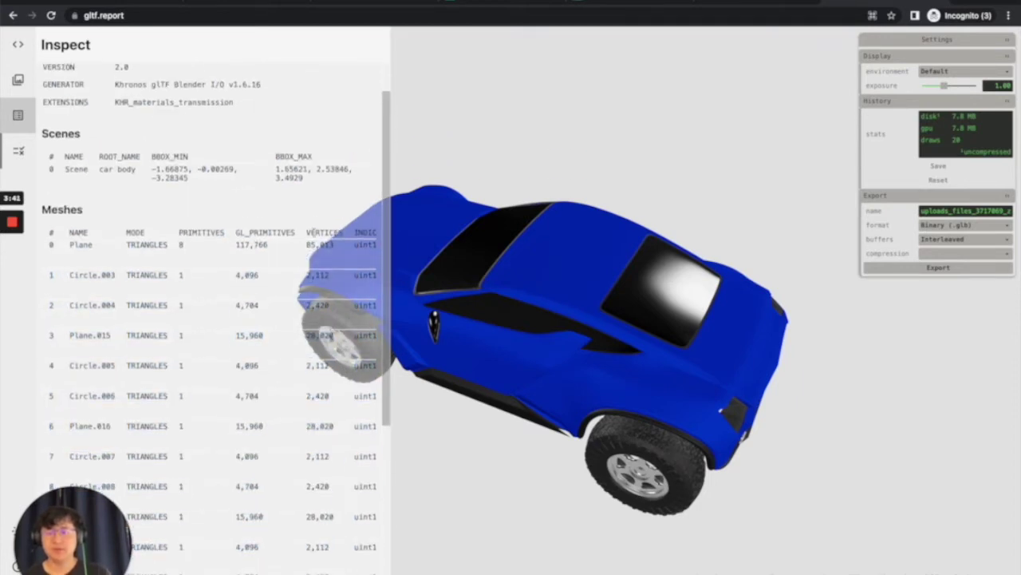
scroll(308, 239, "down", 1)
left_click_drag(308, 237, 335, 237)
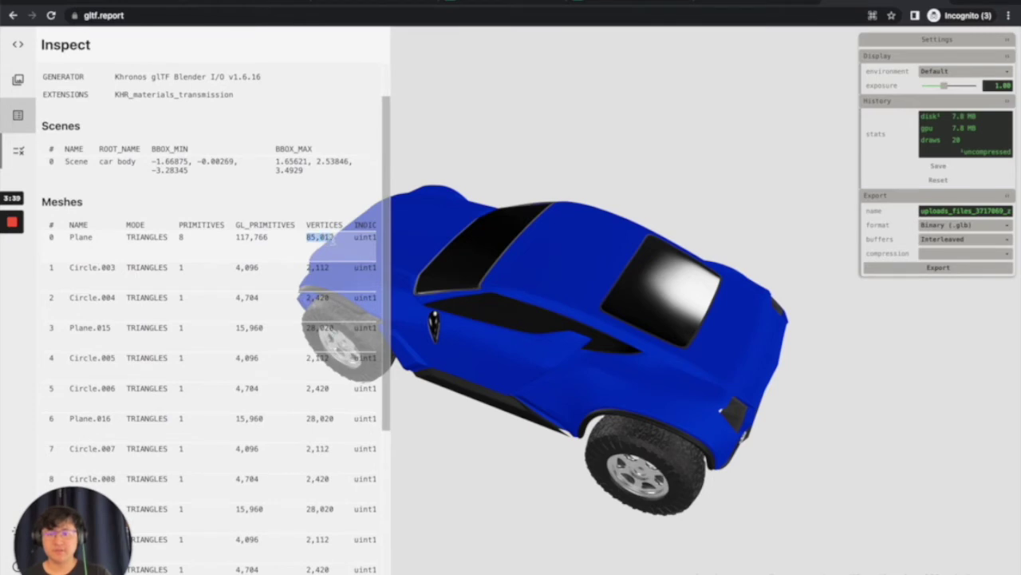
double_click(312, 223)
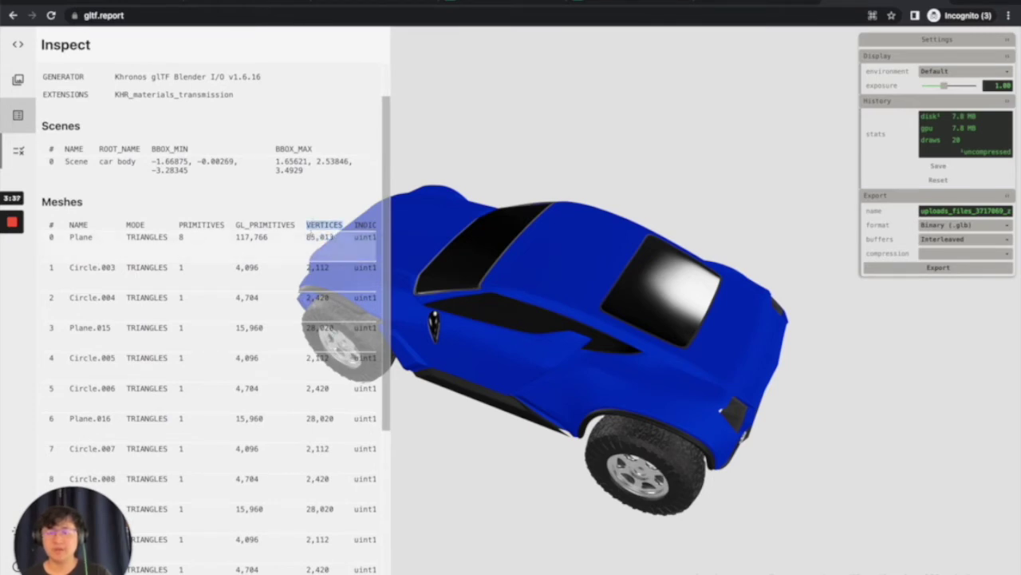
double_click(311, 235)
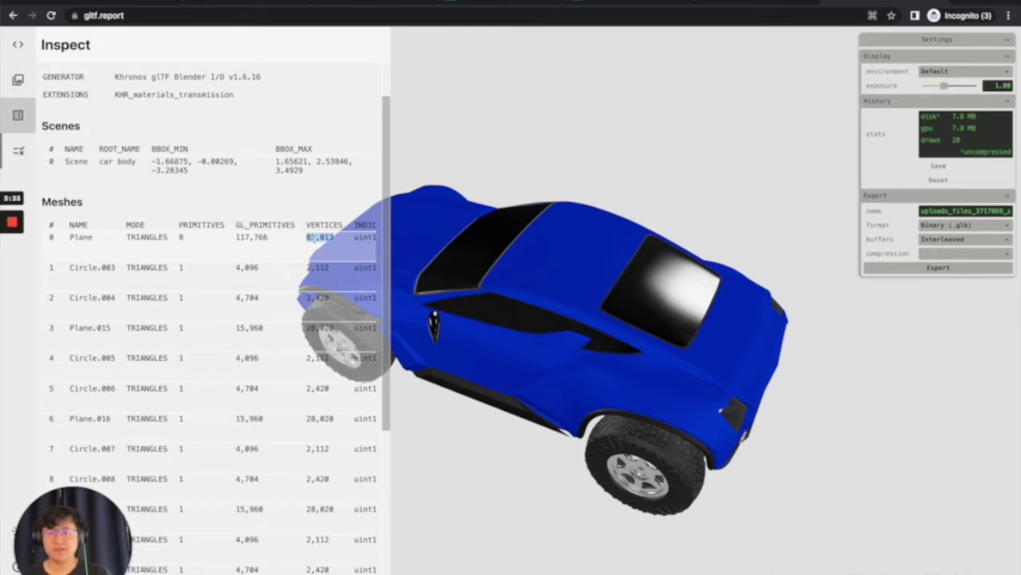
left_click_drag(306, 237, 328, 416)
scroll(333, 414, "up", 3)
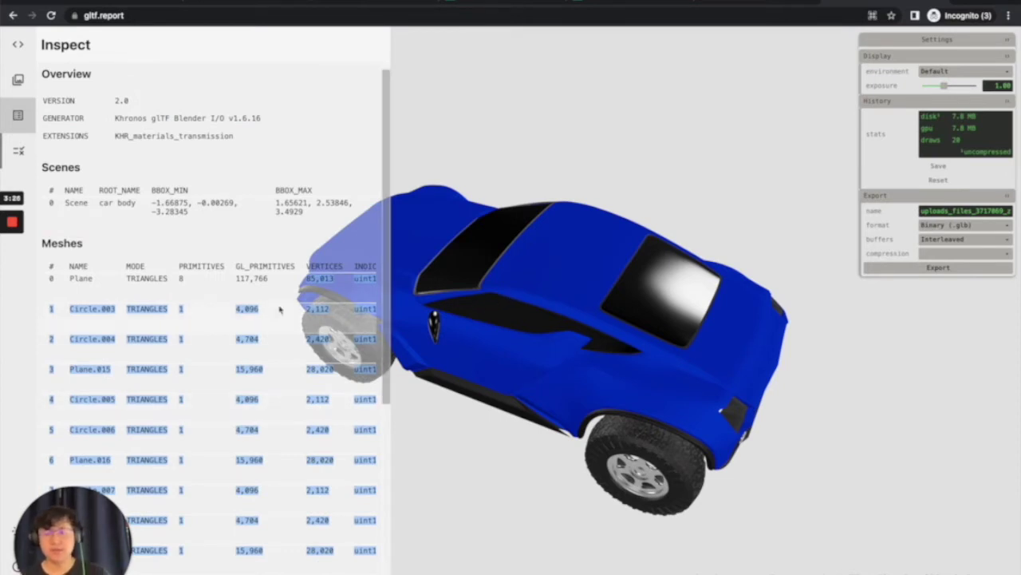
left_click(343, 285)
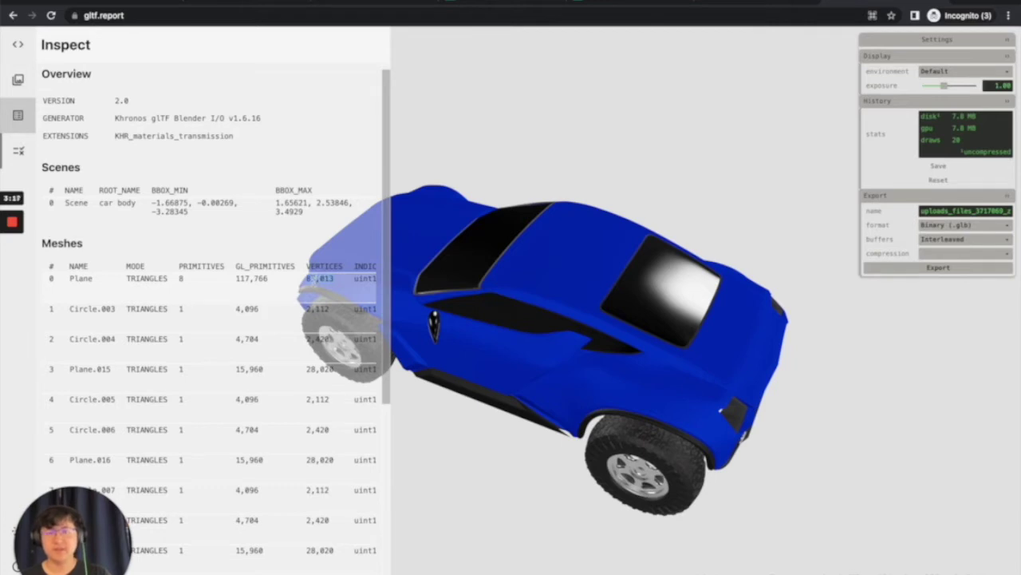
Switch to RapidCompact and bring up the list of base assets in RapidCompact Cloud
left_click(235, 5)
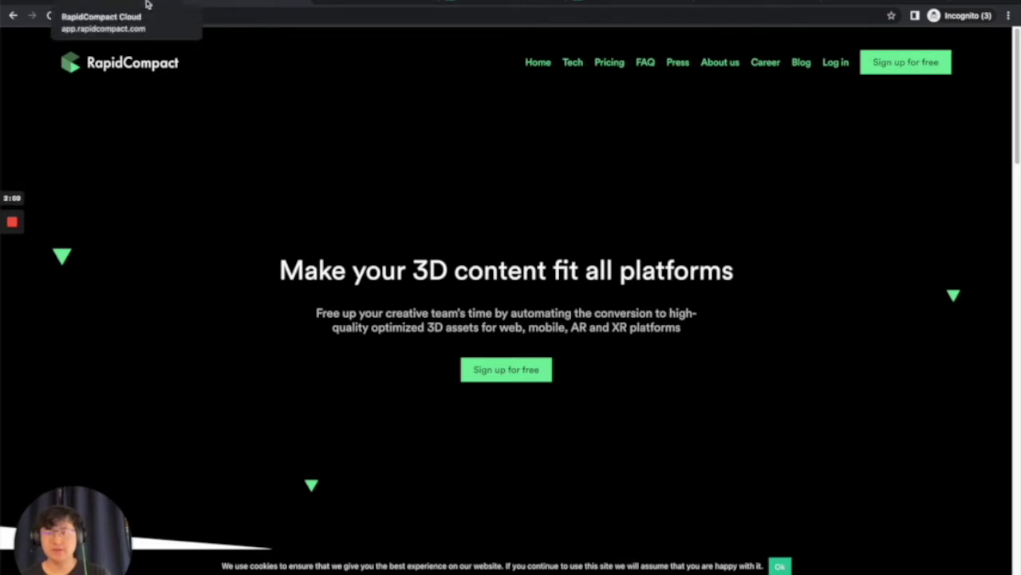
left_click(146, 4)
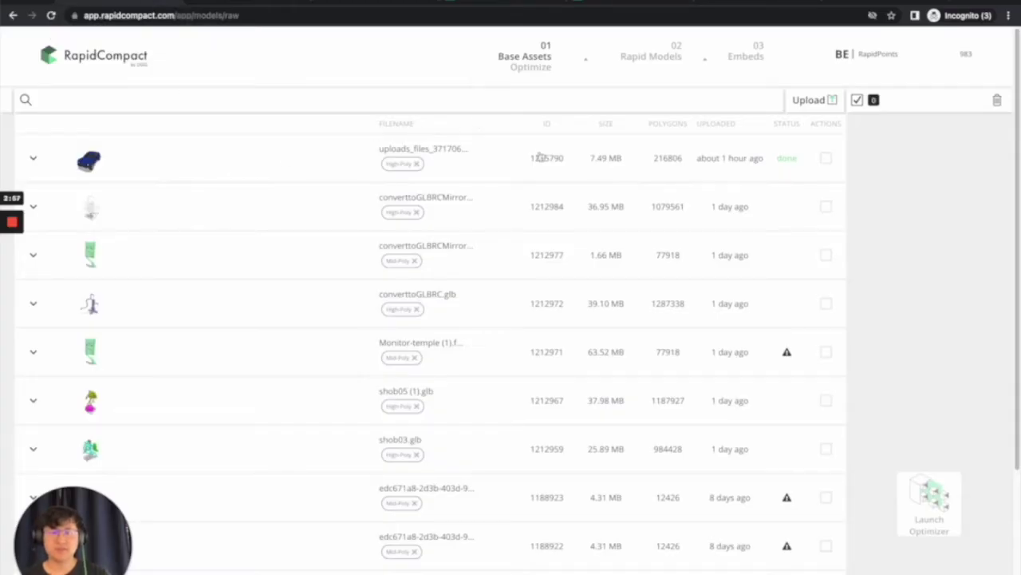
left_click(811, 101)
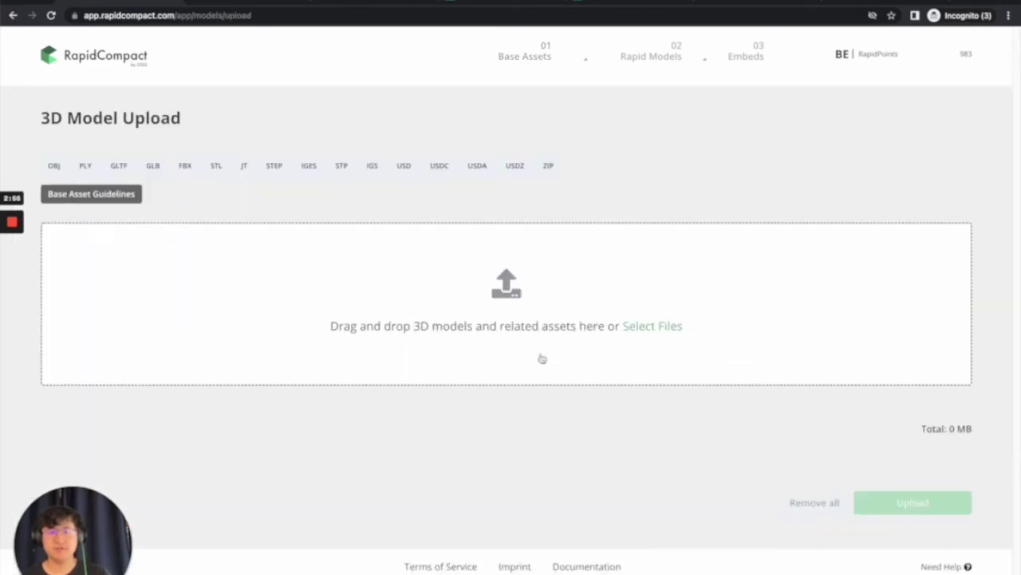
left_click(517, 319)
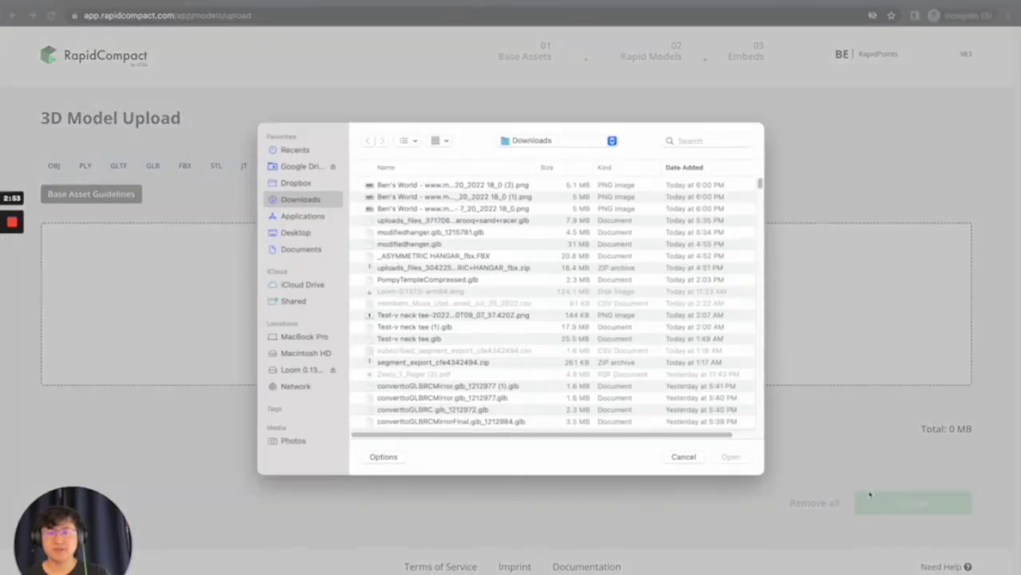
left_click(683, 460)
left_click(113, 64)
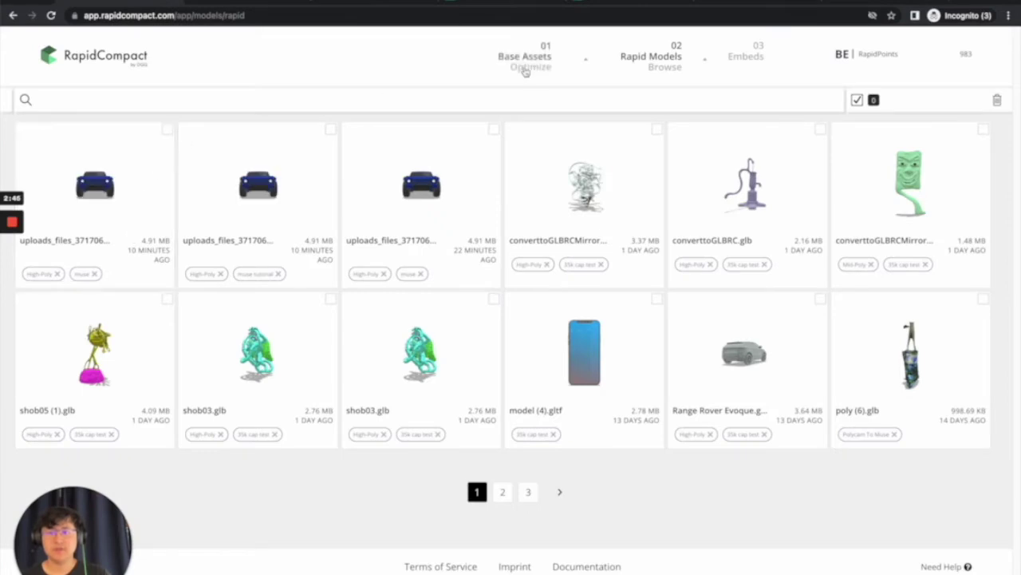
left_click(525, 71)
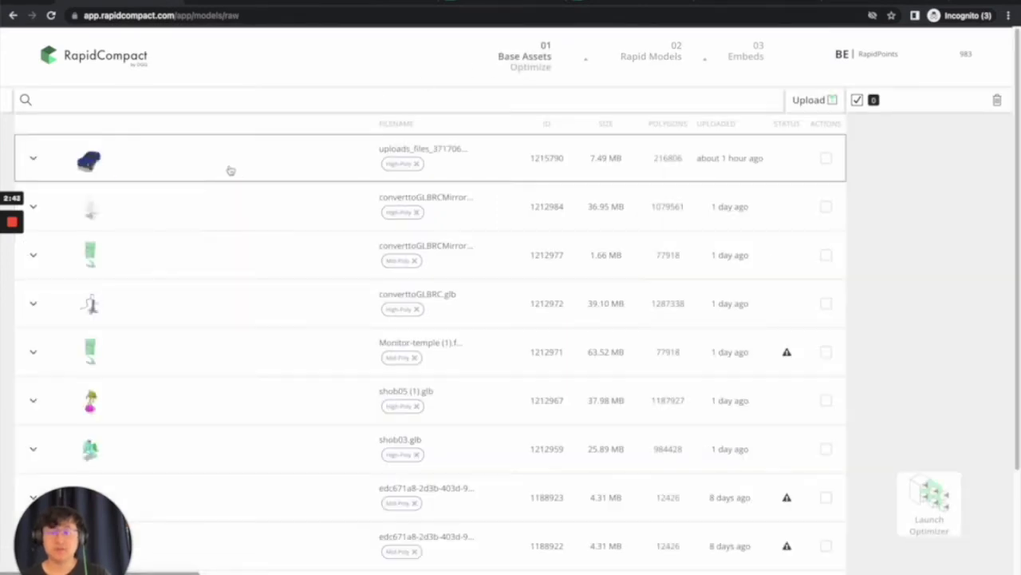
Launch the optimizer for the uploaded blue car base asset and open the Preset Creator
left_click(826, 158)
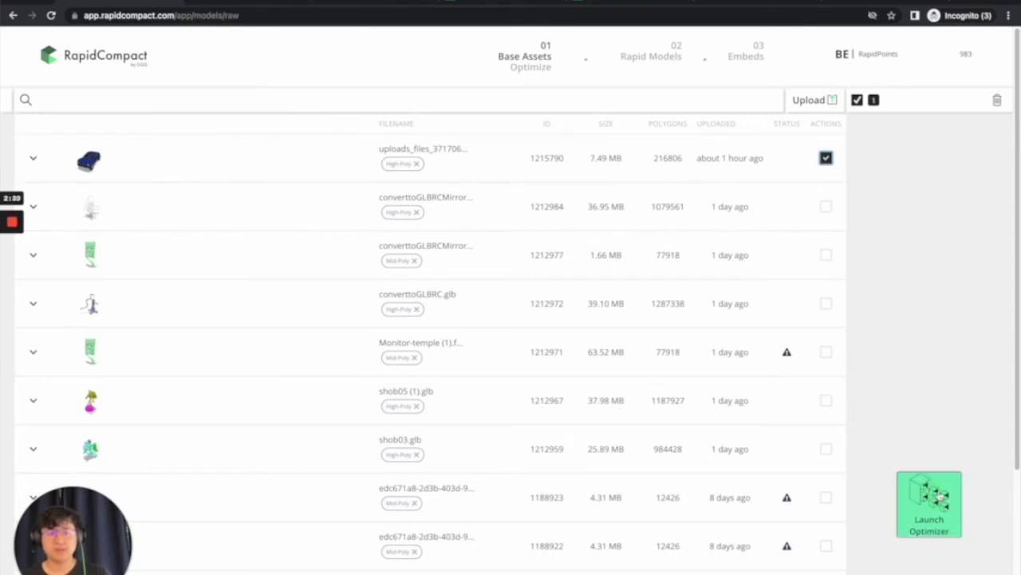
left_click(940, 496)
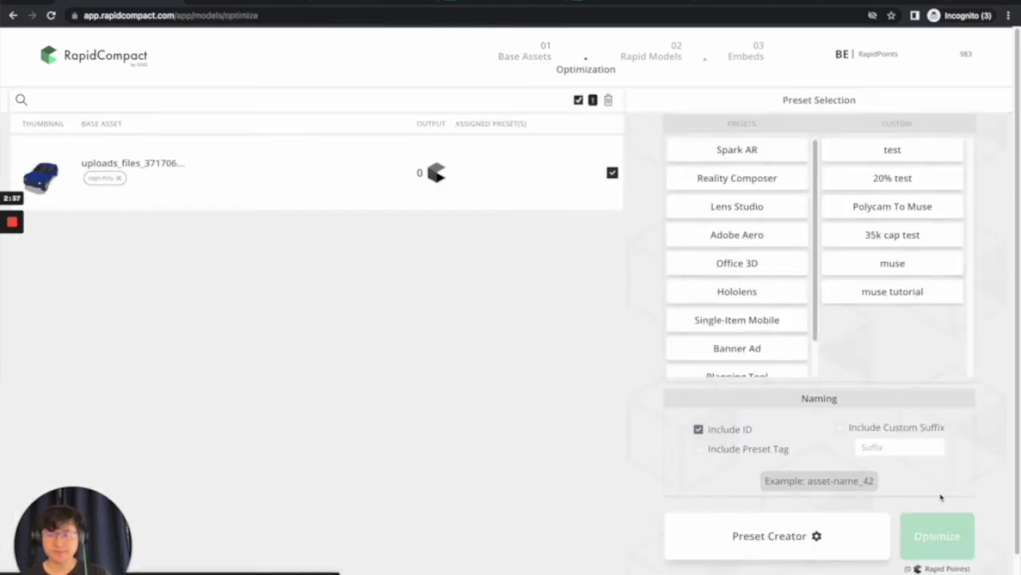
left_click(781, 534)
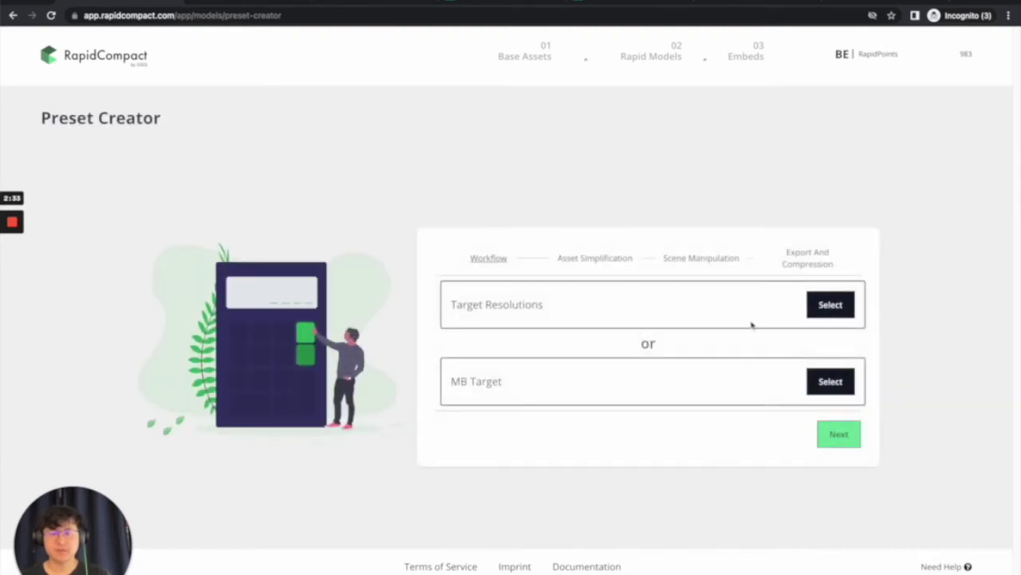
Use the Target Resolutions workflow with a face count target of 35000 and continue to Asset Simplification
left_click(830, 305)
left_click(824, 357)
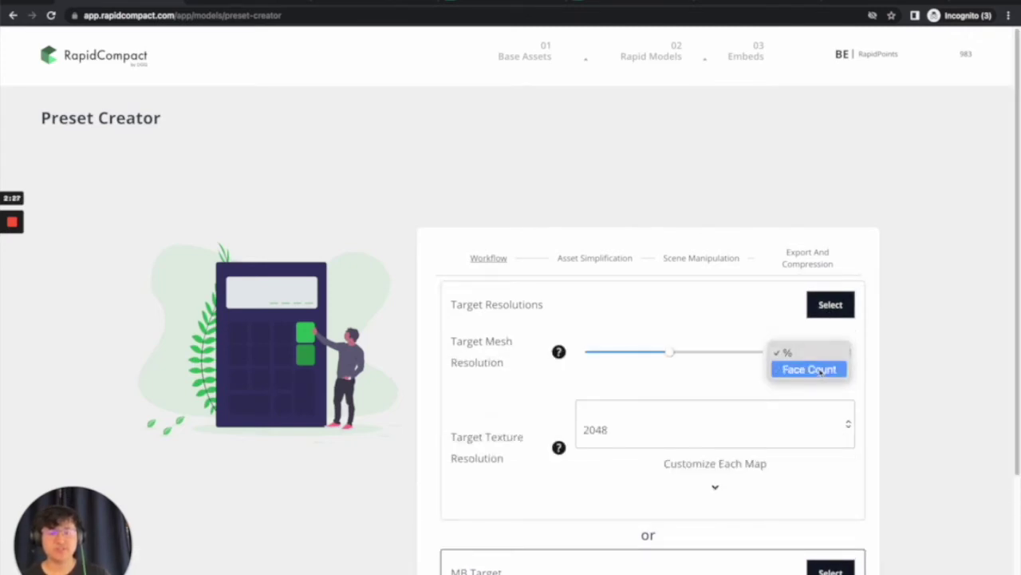
left_click(821, 372)
double_click(632, 359)
type("35000")
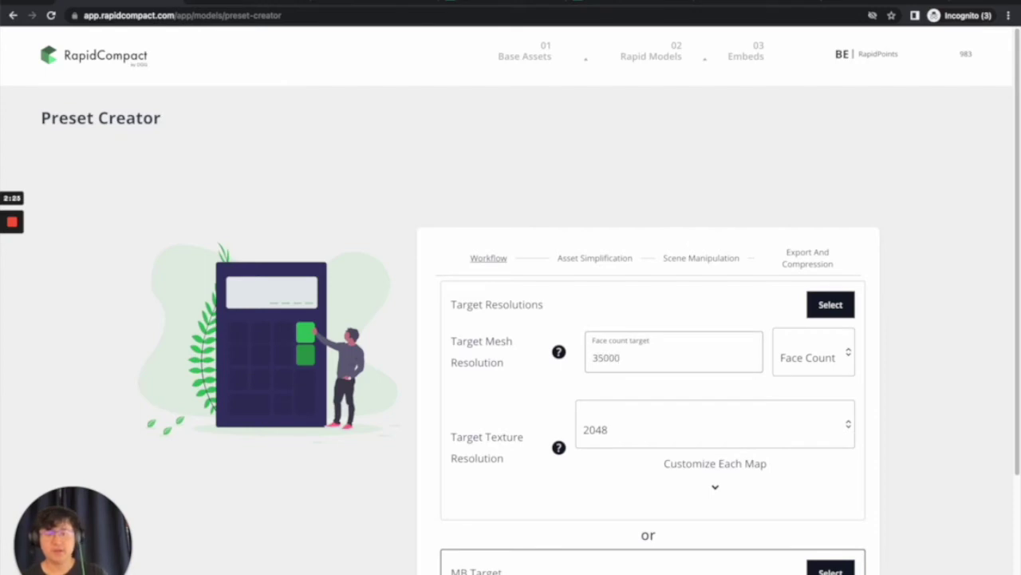
scroll(790, 370, "down", 3)
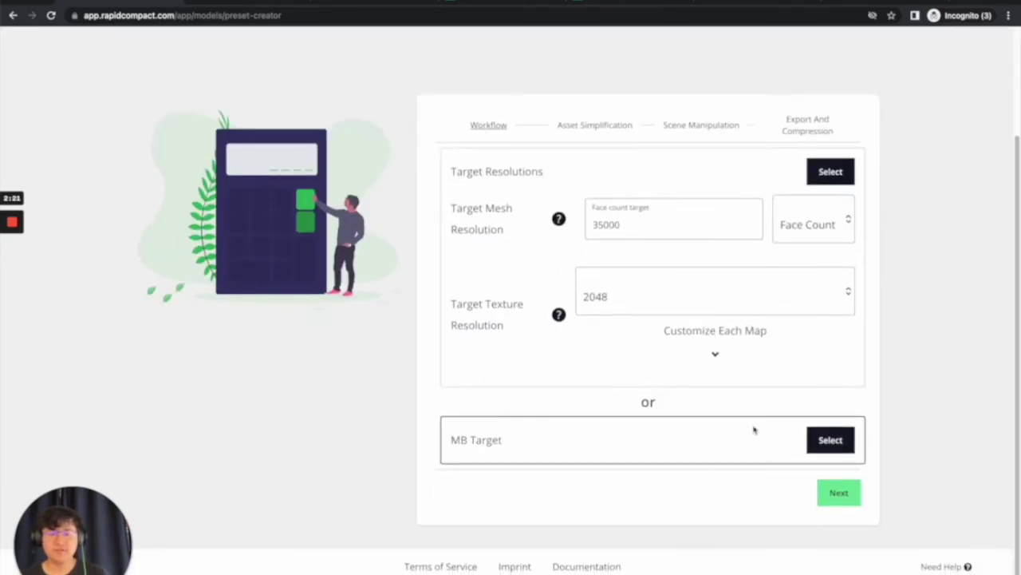
left_click(825, 503)
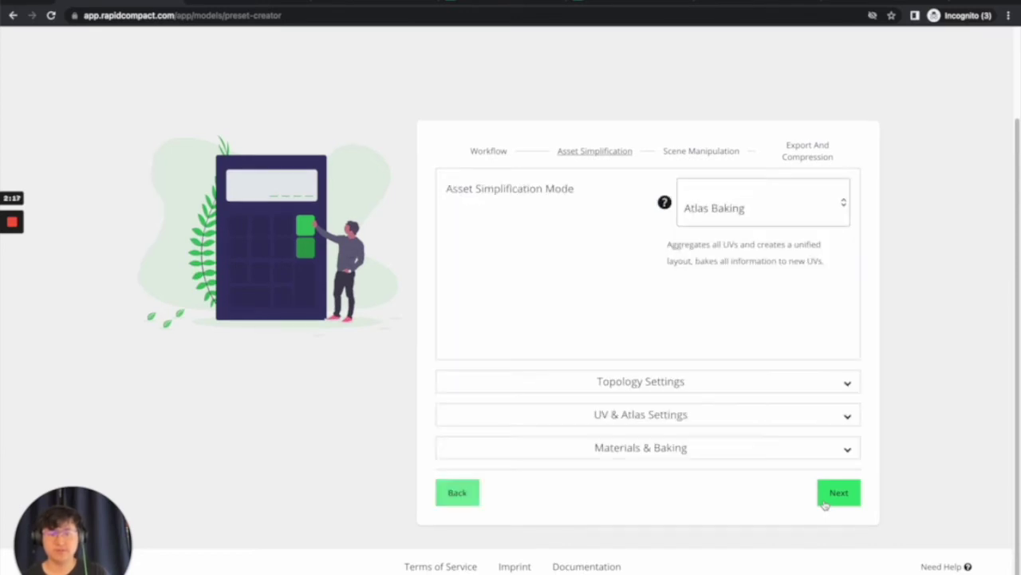
Turn off AO map baking in the material settings and continue through Scene Manipulation to Export and Compression
left_click(641, 450)
scroll(659, 477, "down", 5)
left_click(663, 423)
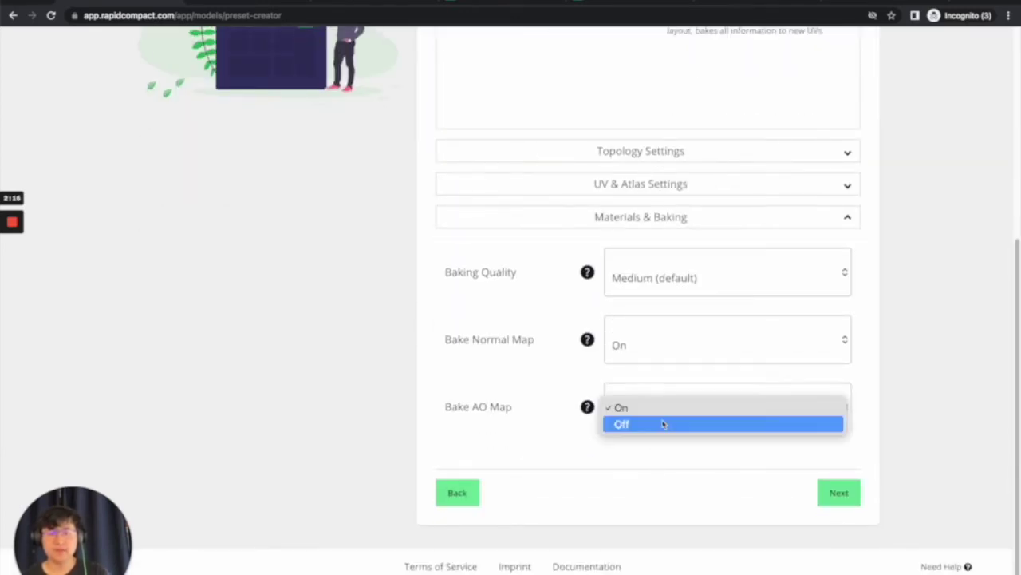
left_click(662, 425)
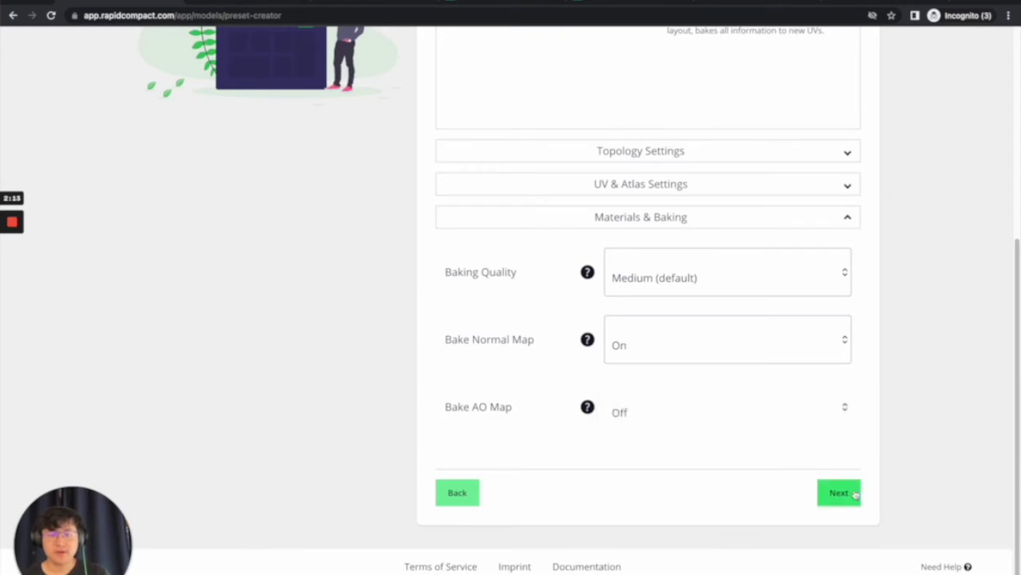
left_click(852, 494)
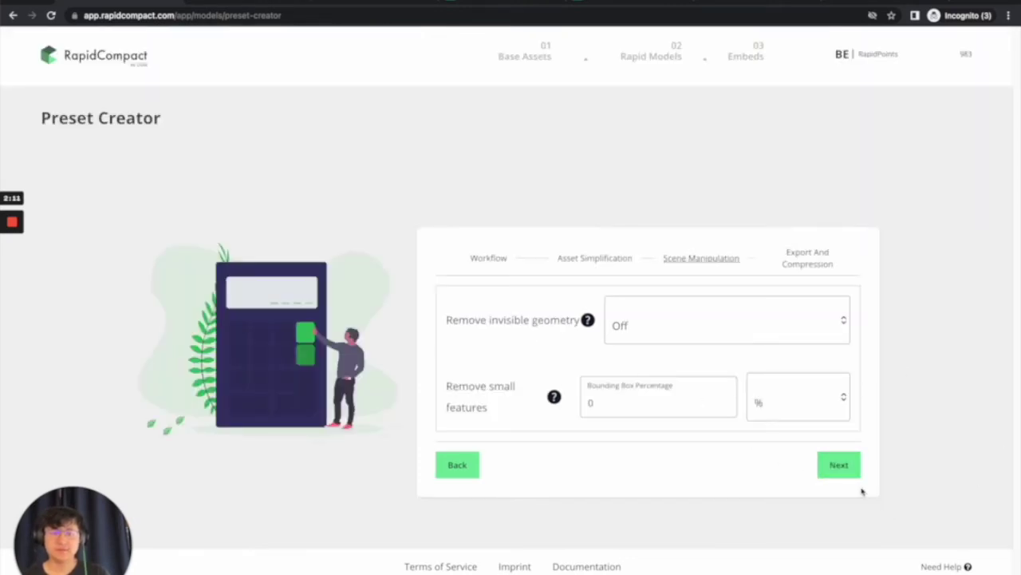
left_click(852, 472)
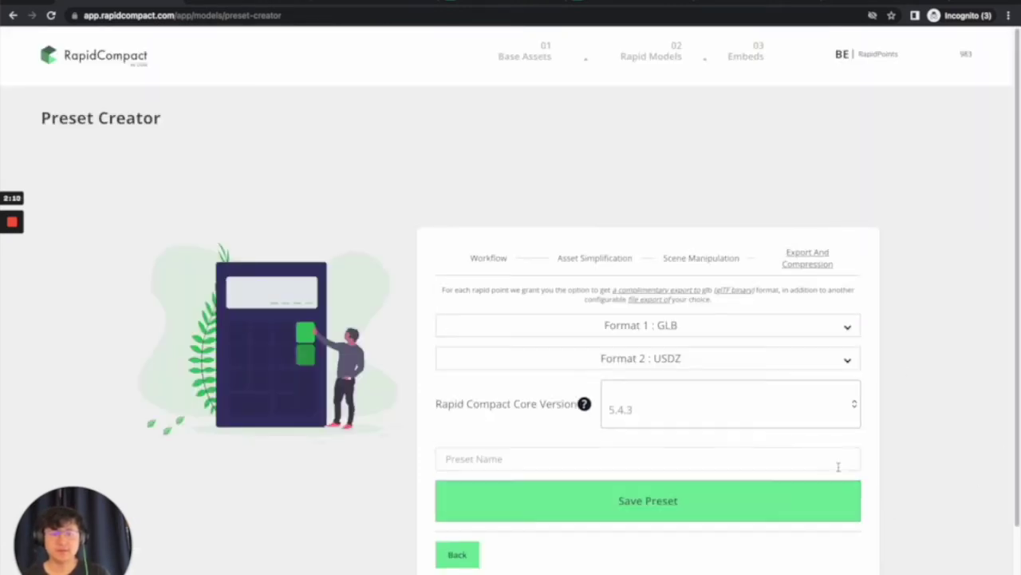
Name the preset musetutorial2 and save it with the GLB and USDZ export formats
left_click(616, 458)
type("musetu")
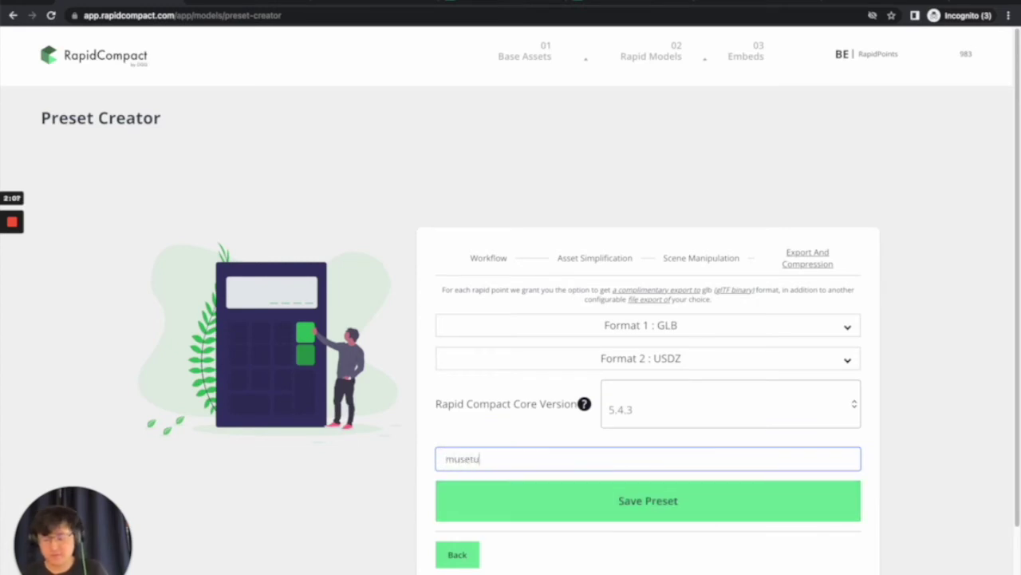
type("torial2")
left_click(643, 499)
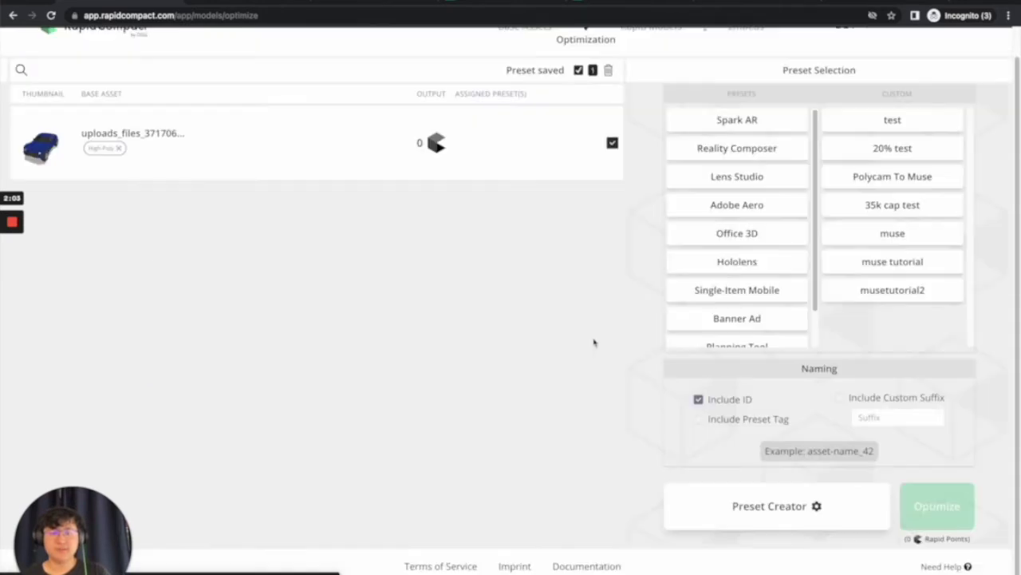
Assign the musetutorial2 preset to the blue car base asset and start the optimization
left_click(878, 290)
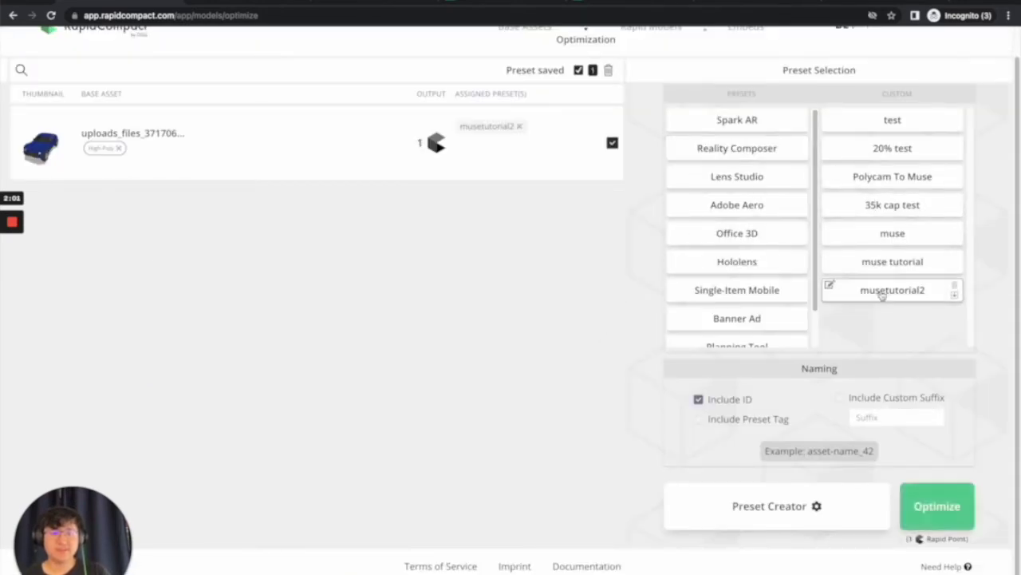
left_click(947, 503)
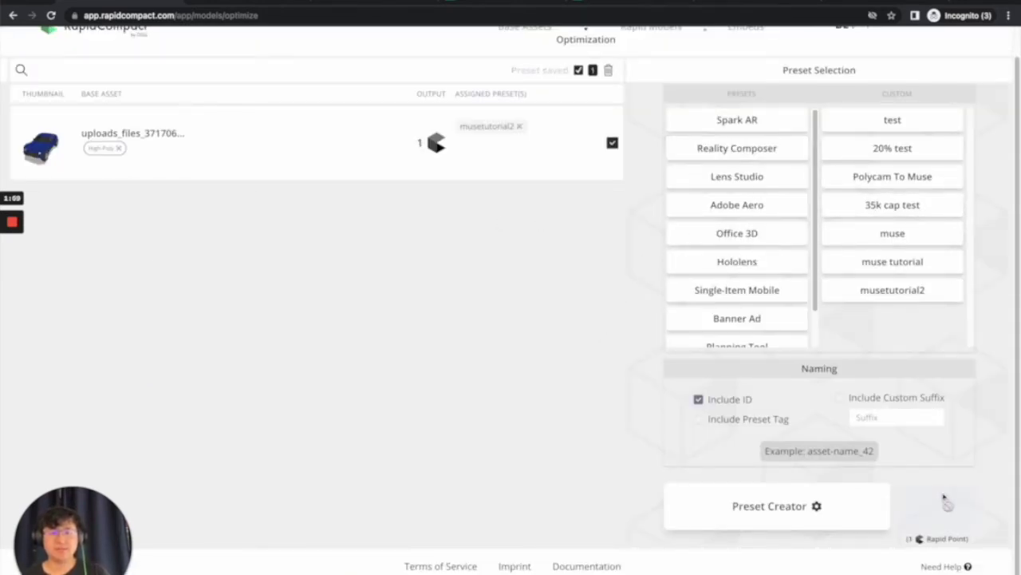
scroll(607, 355, "up", 1)
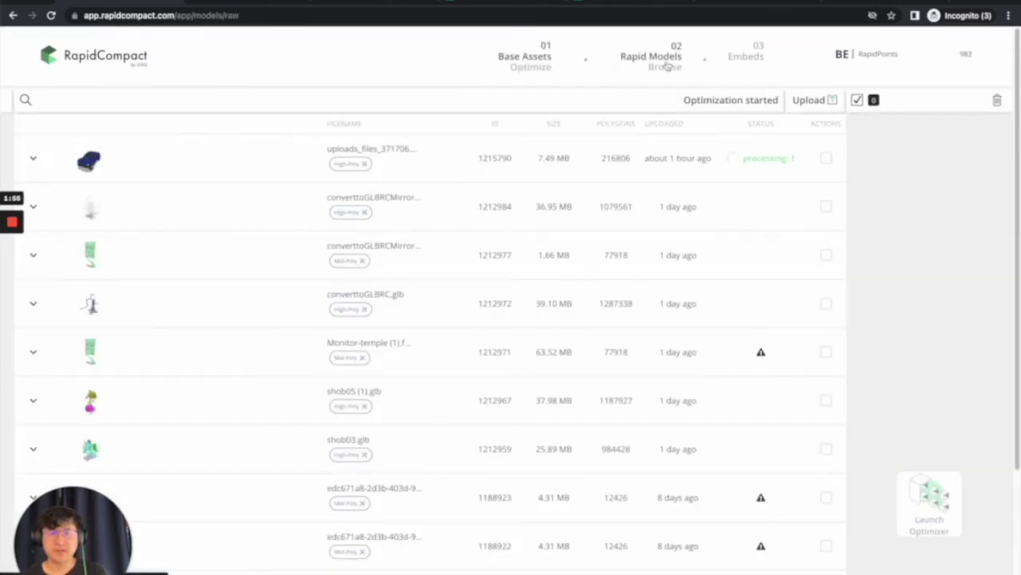
Browse the Rapid Models and open the optimized blue car tagged muse in the 3D view
left_click(668, 67)
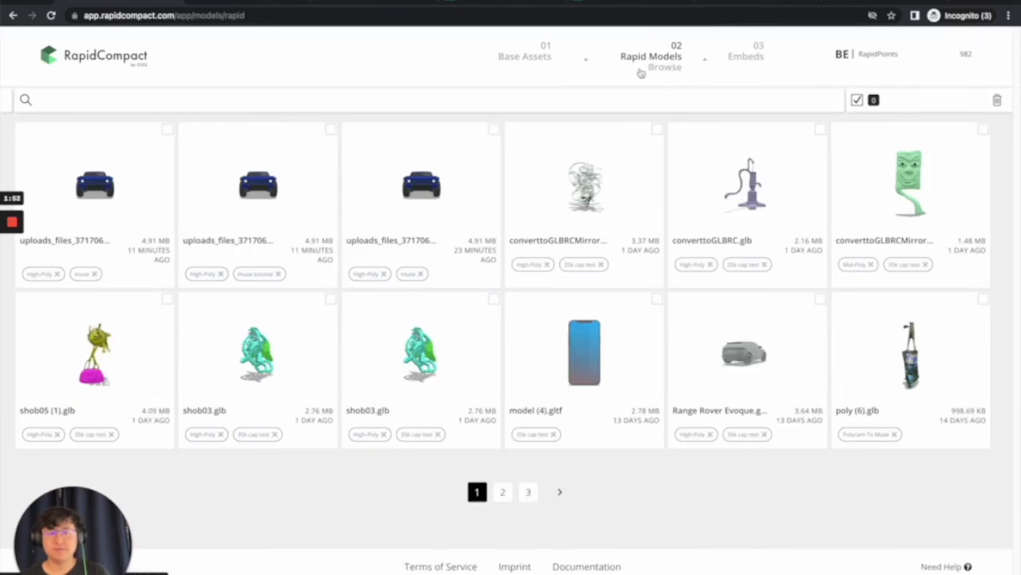
mouse_move(149, 260)
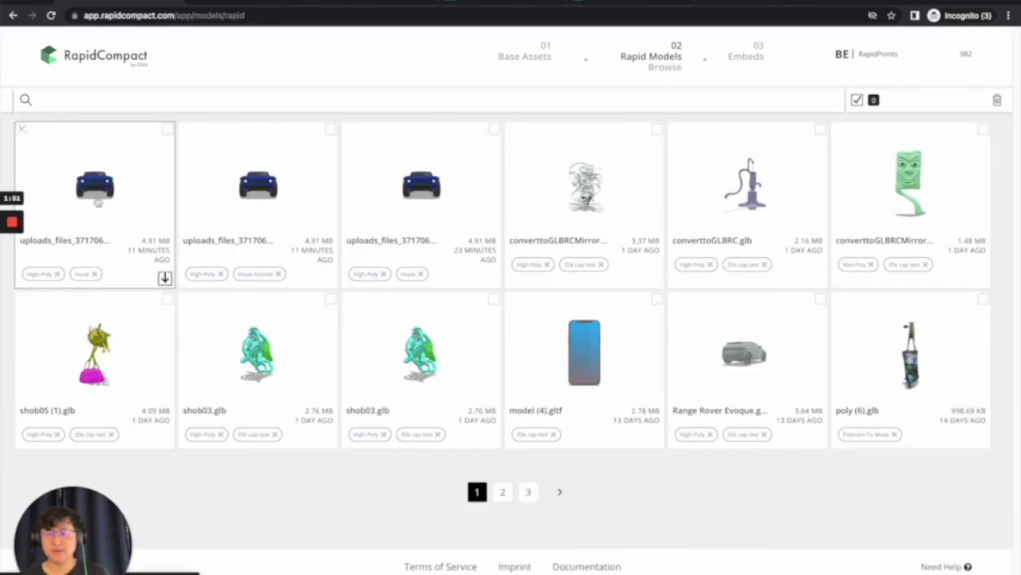
left_click(98, 202)
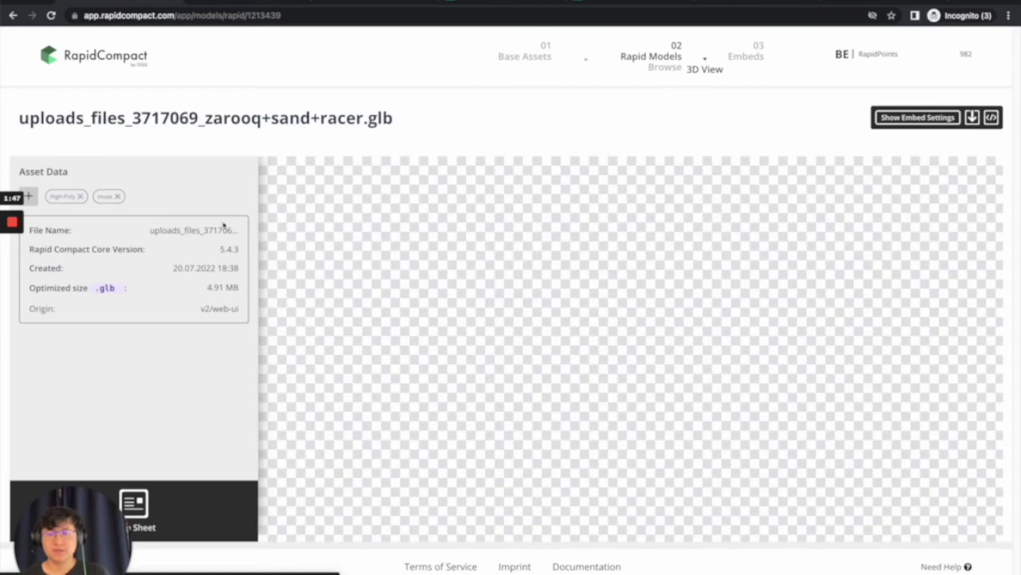
mouse_move(11, 234)
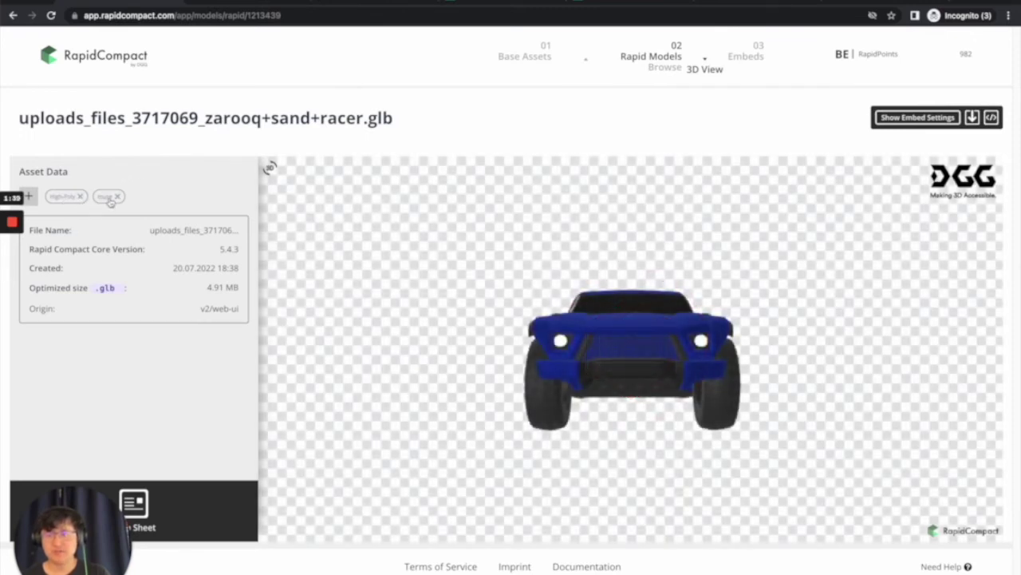
Examine the optimized car's face count in its info sheet and inspect its shape from several angles
left_click(133, 503)
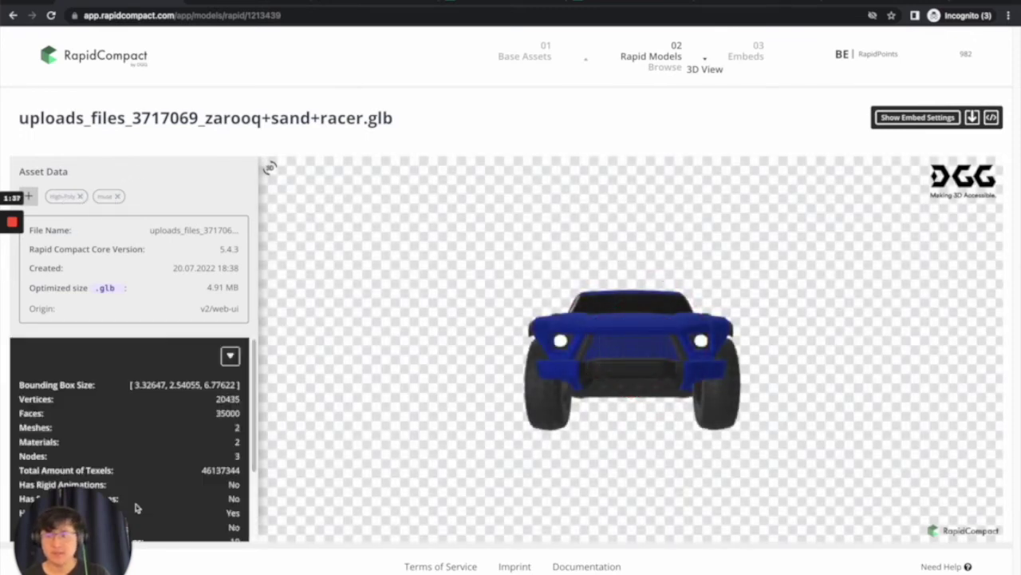
left_click_drag(72, 527, 761, 138)
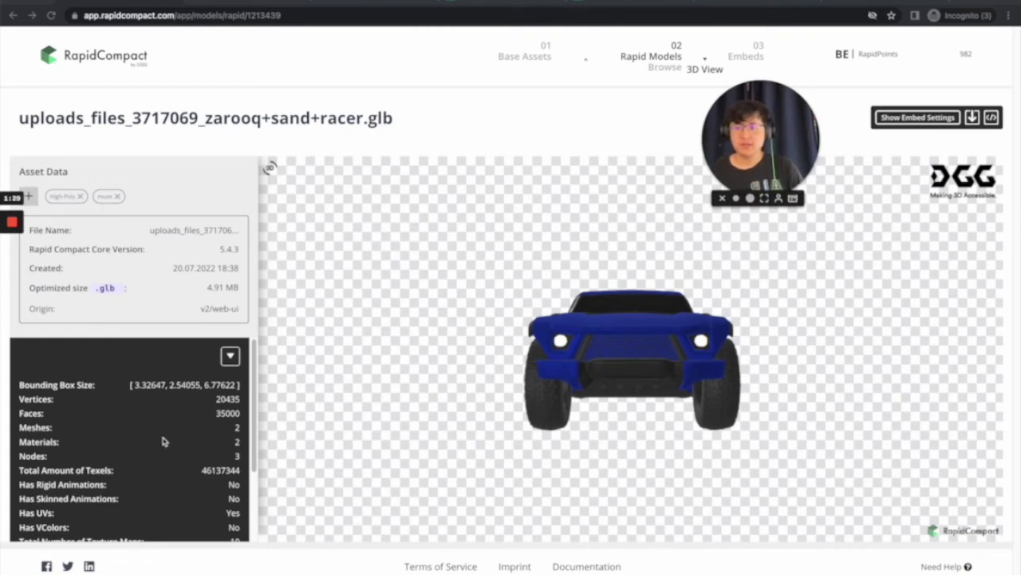
scroll(187, 405, "down", 1)
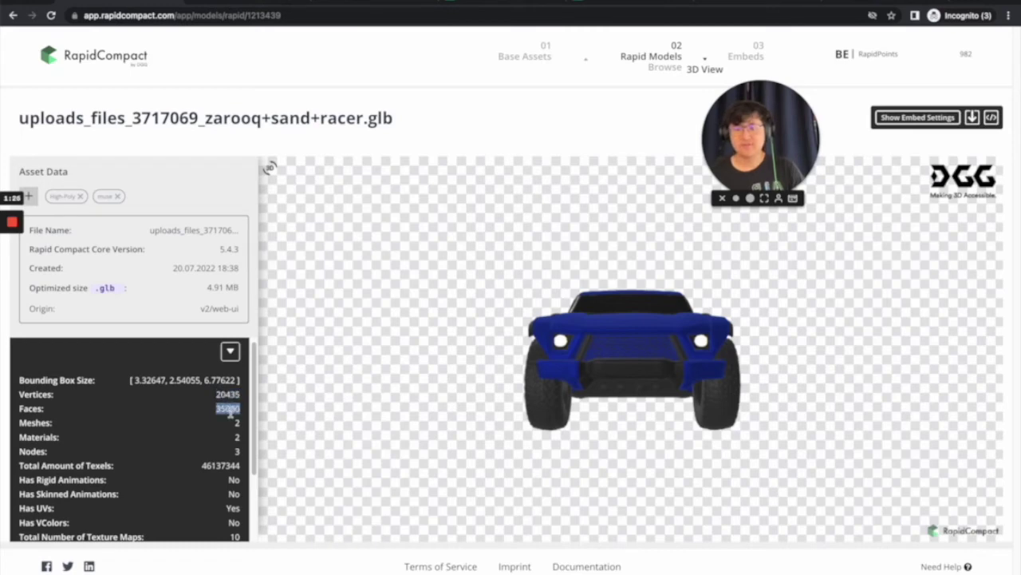
left_click_drag(561, 369, 859, 181)
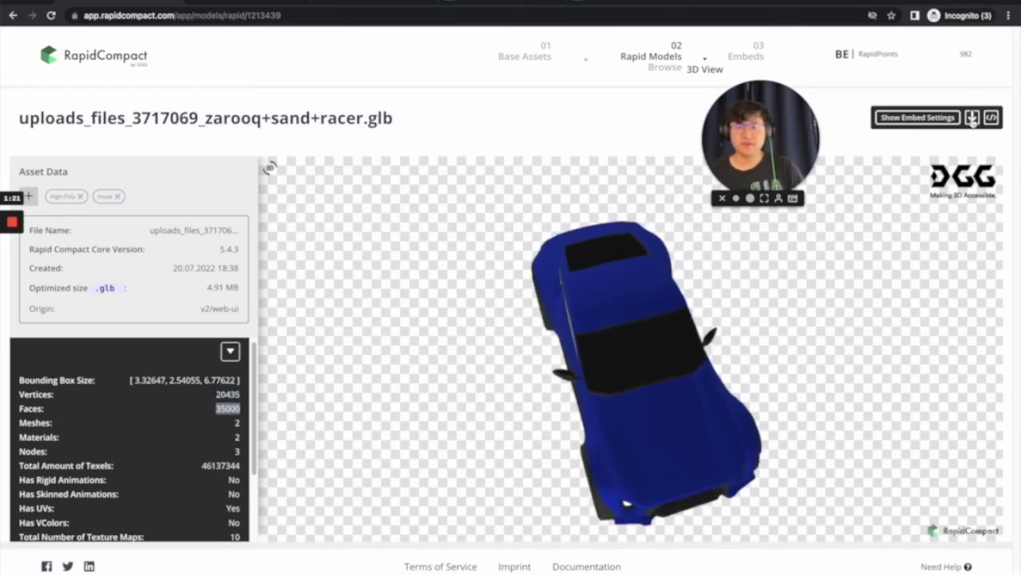
left_click_drag(713, 470, 696, 431)
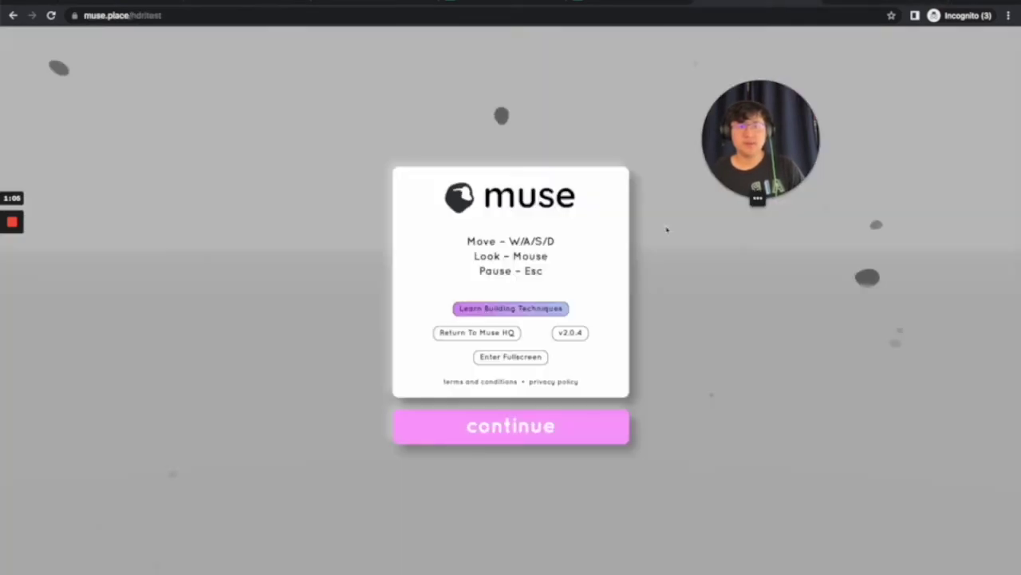
Enter the Muse space and add a Model object from the second page of the object library
left_click(511, 426)
key("w")
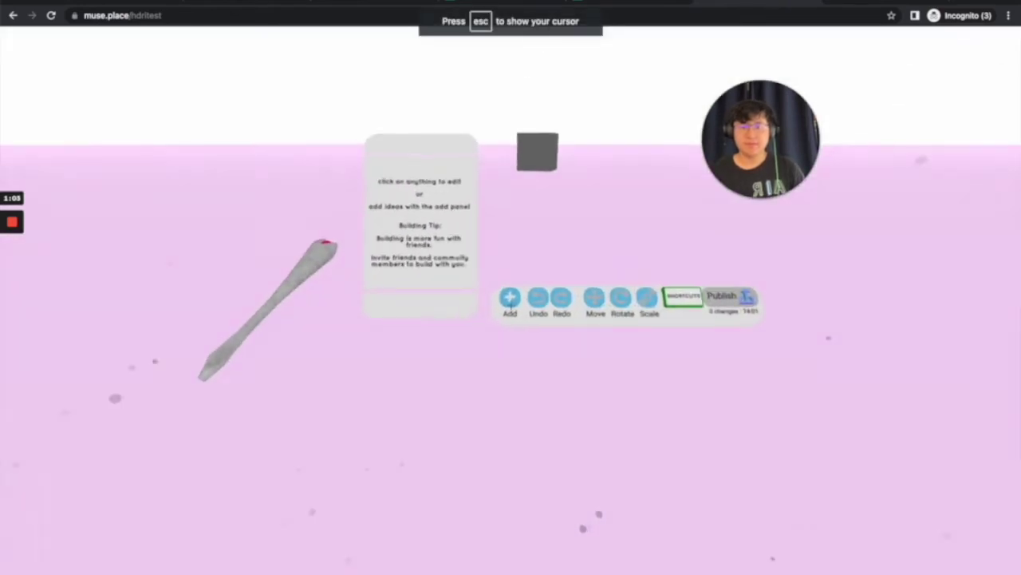
left_click(511, 304)
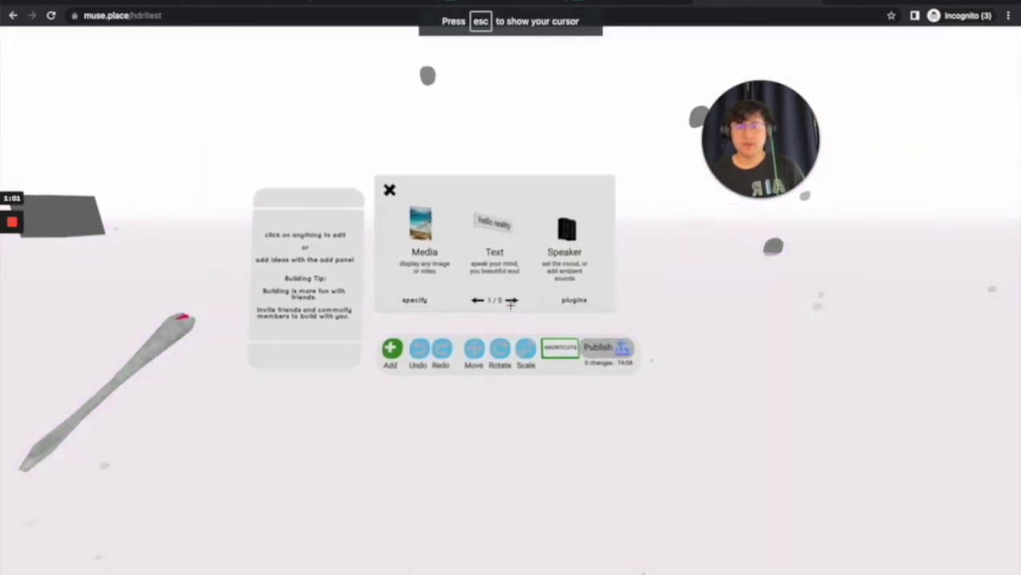
left_click(511, 305)
key("s")
left_click(511, 305)
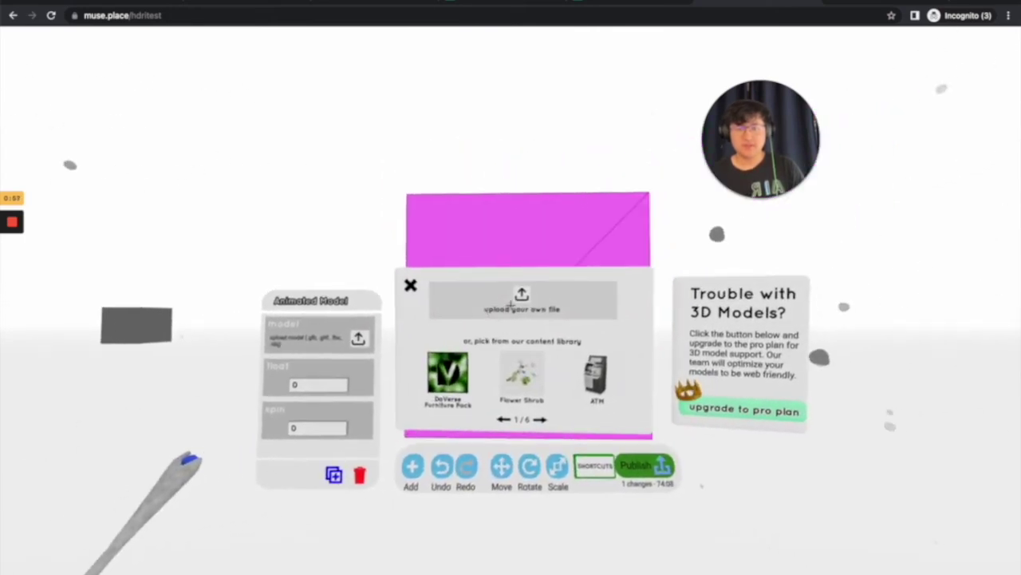
Upload the optimized sand racer GLB ending in 1215790 from Downloads as the model's file
left_click(511, 305)
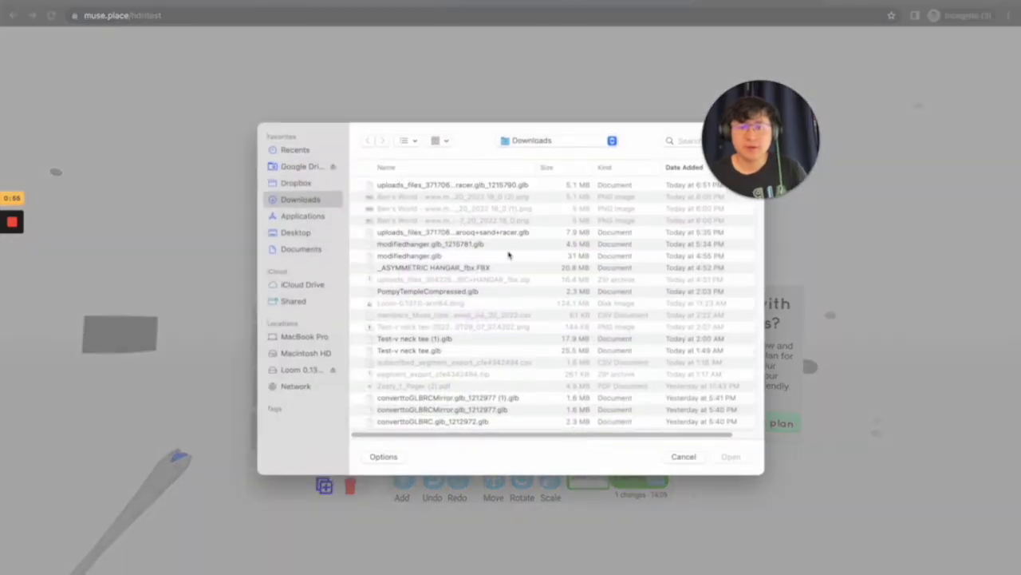
double_click(501, 186)
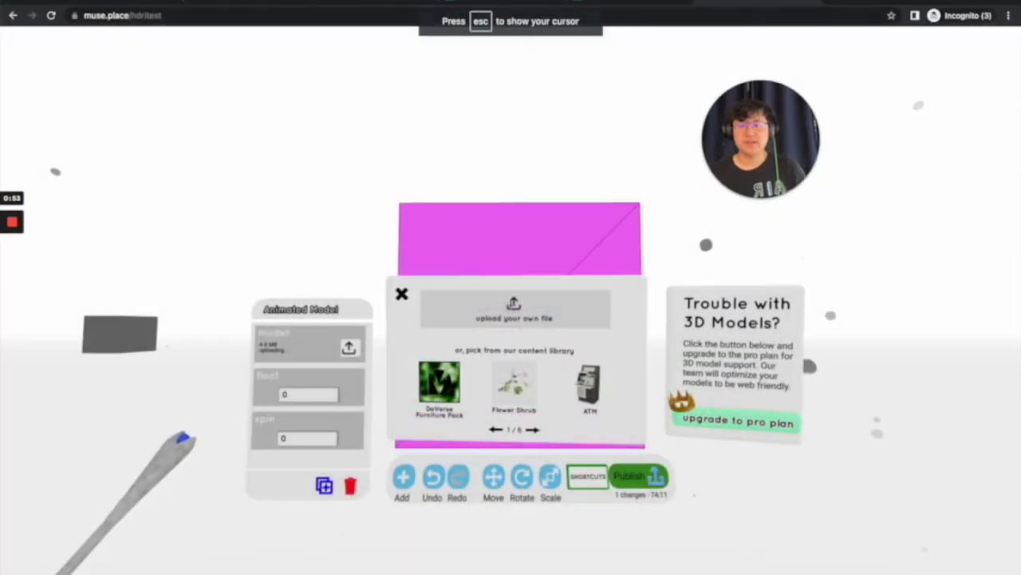
left_click(510, 305)
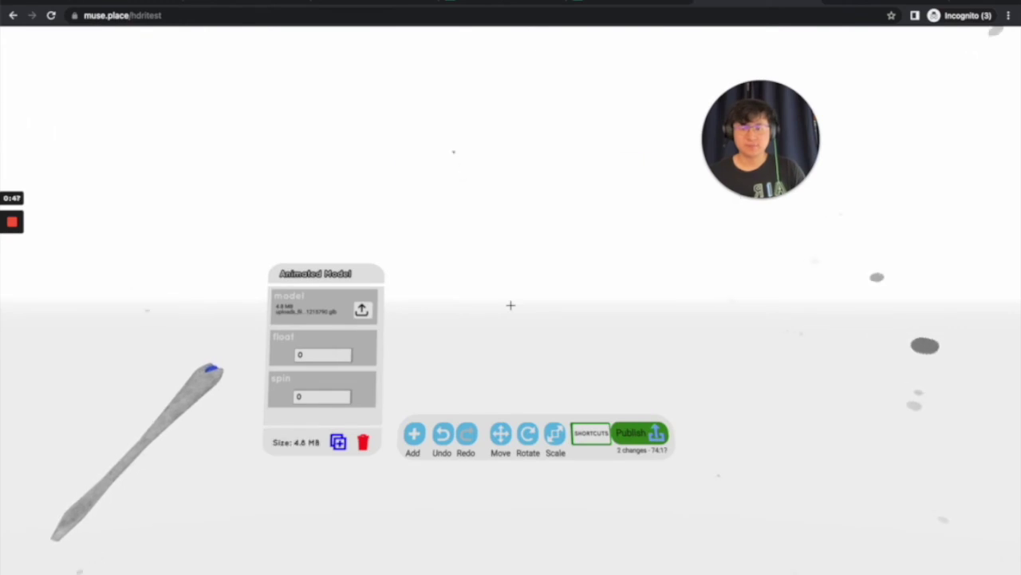
Select the uploaded car and move it to a new position in the Muse space
key("w")
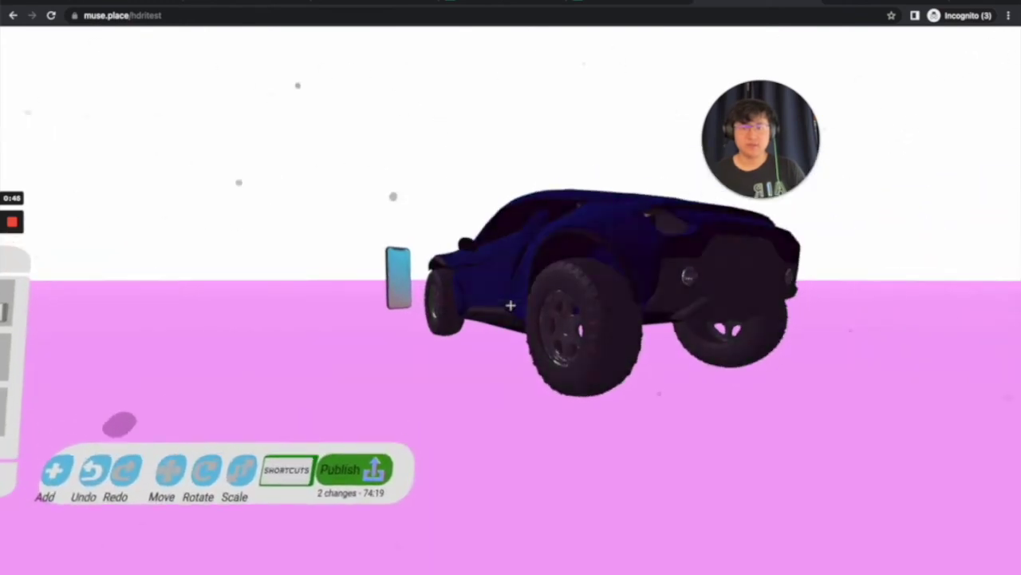
key("a")
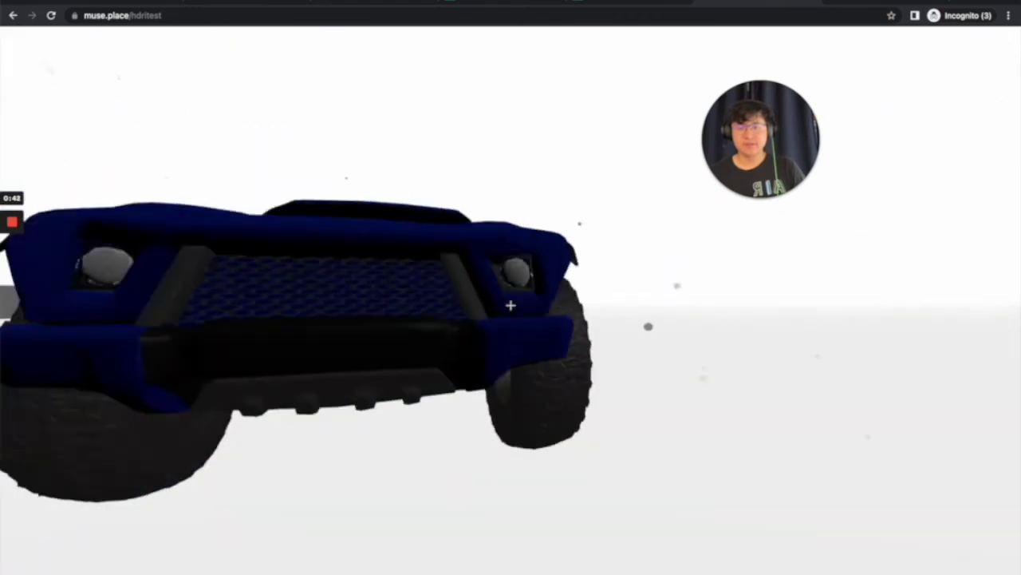
key("s")
left_click(511, 305)
key("w")
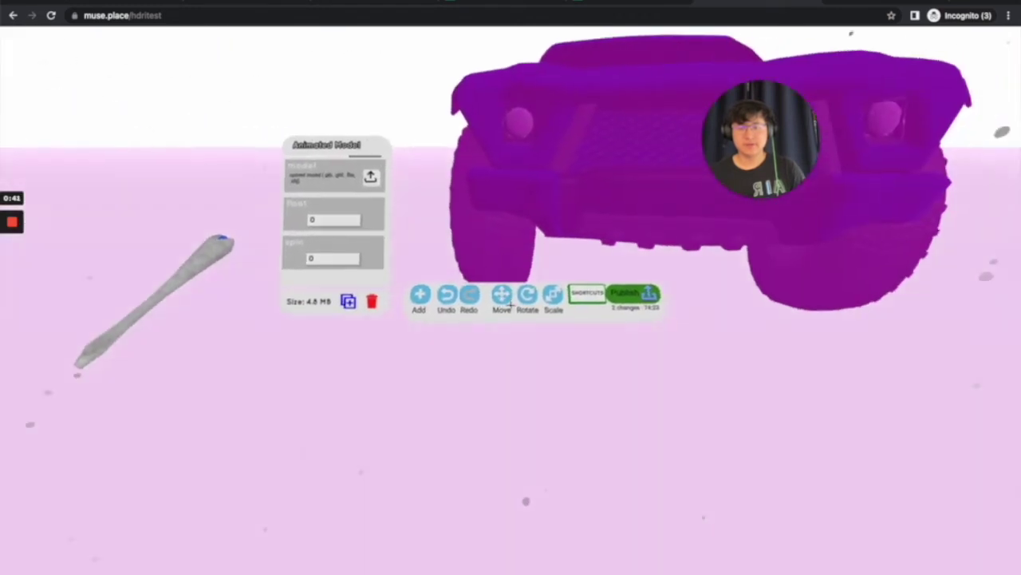
key("s")
key("w")
key("d")
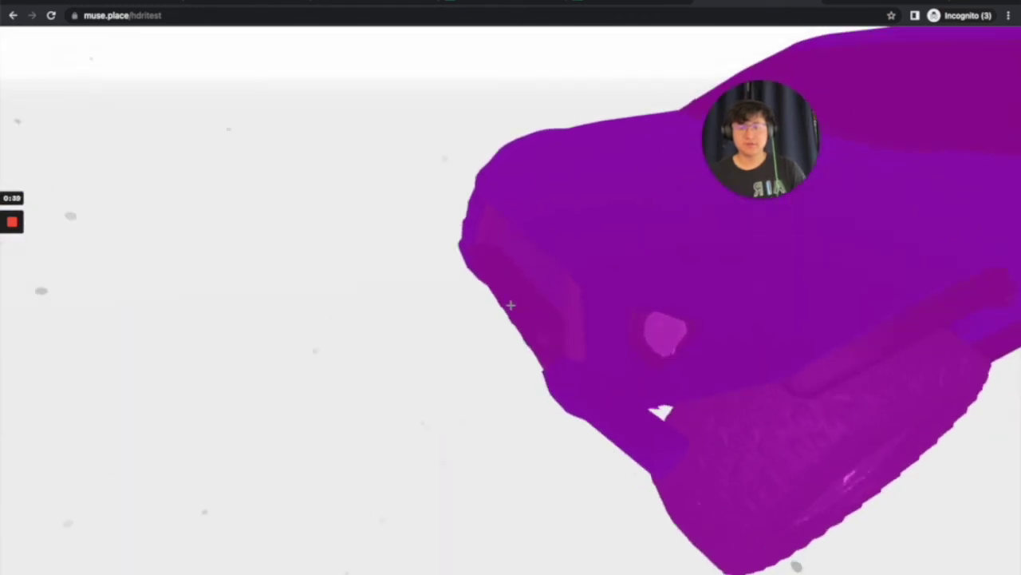
left_click(511, 305)
Inspect the placed car from its rear and side and readjust its position with the Move tool
key("s")
key("d")
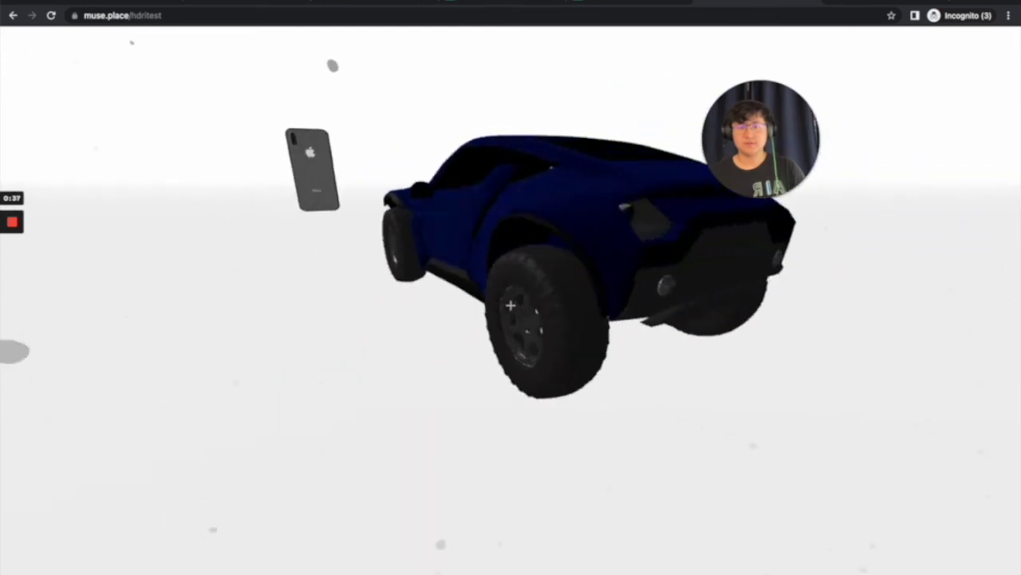
key("s")
key("d")
key("w")
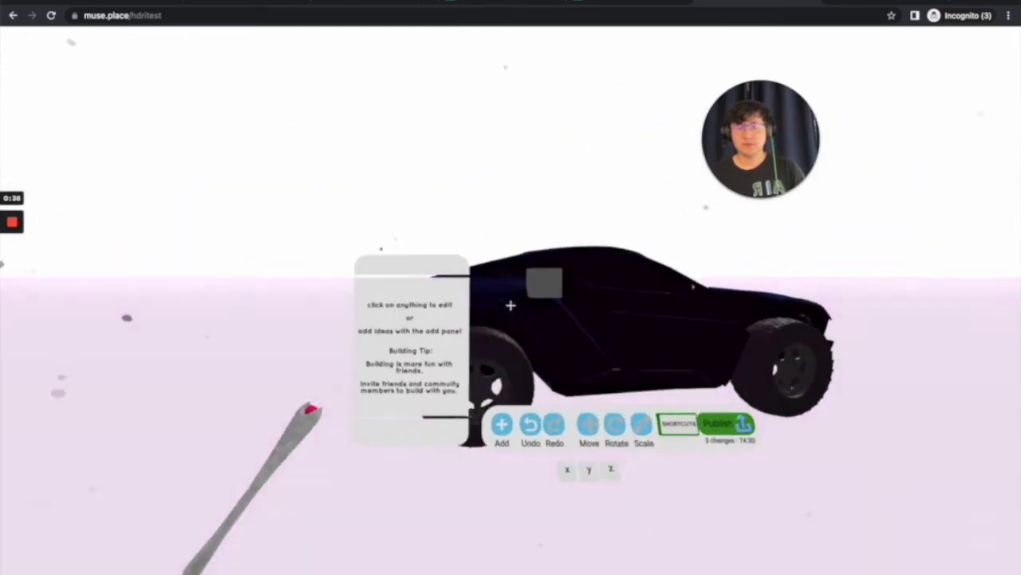
key("BackSpace")
key("a")
key("w")
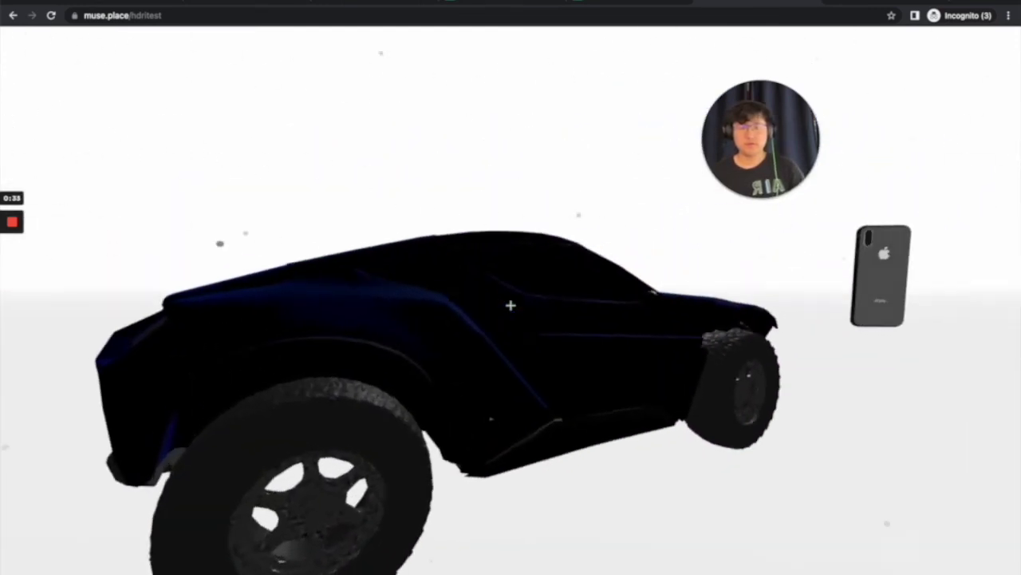
key("d")
key("s")
key("w")
left_click(511, 305)
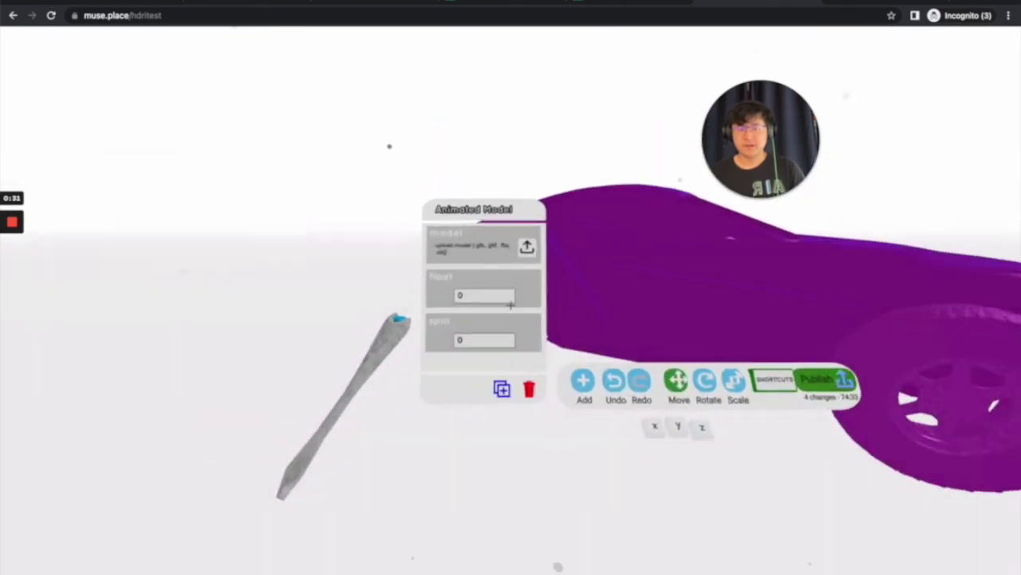
left_click(511, 305)
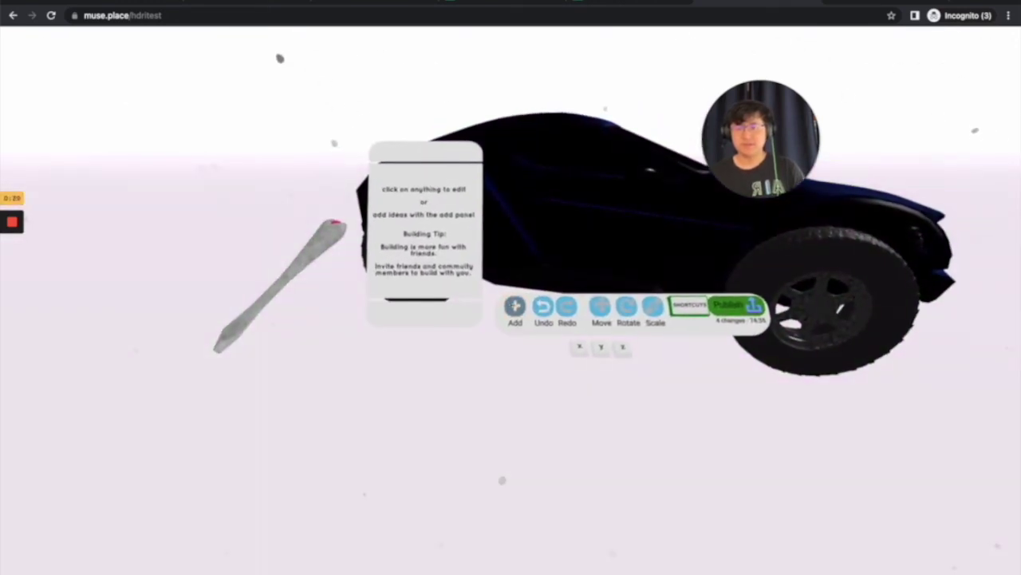
Add a Gallery Light from the object library to the space next to the car
left_click(511, 304)
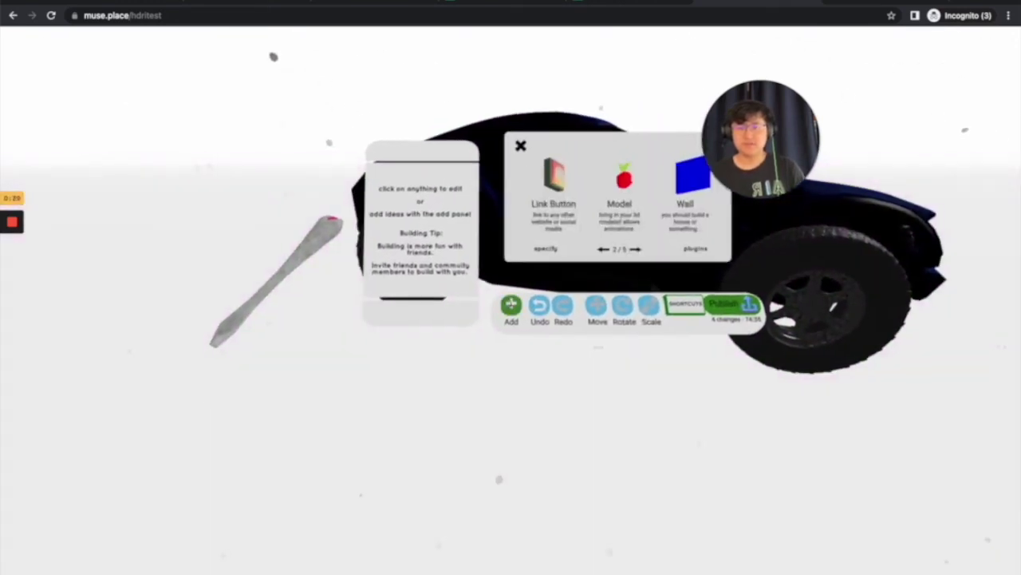
left_click(511, 305)
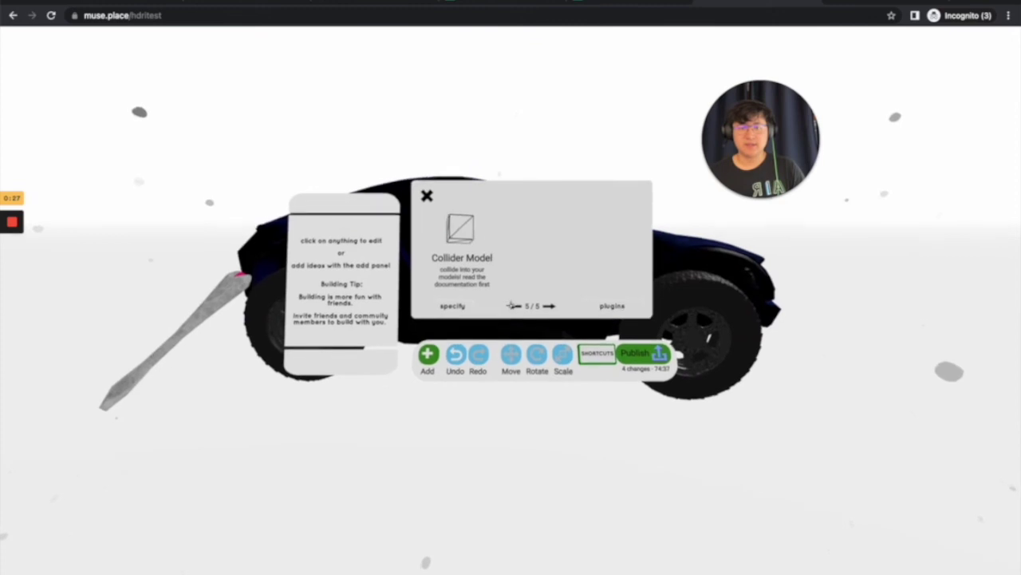
left_click(511, 305)
left_click(511, 305)
key("s")
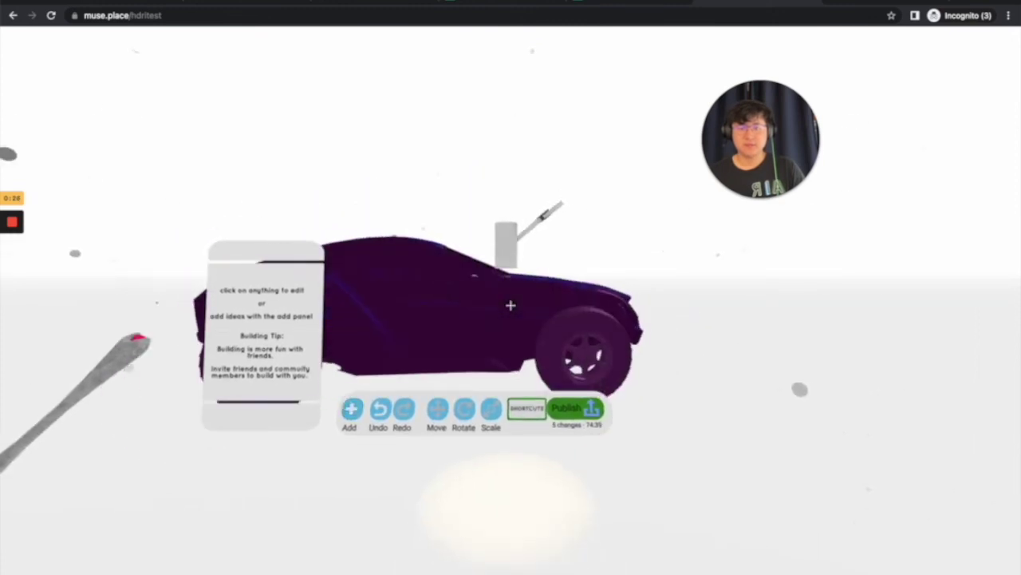
Select the gallery light and move it up above the front of the car so it shines on the hood and front wheel
left_click(510, 305)
left_click(511, 304)
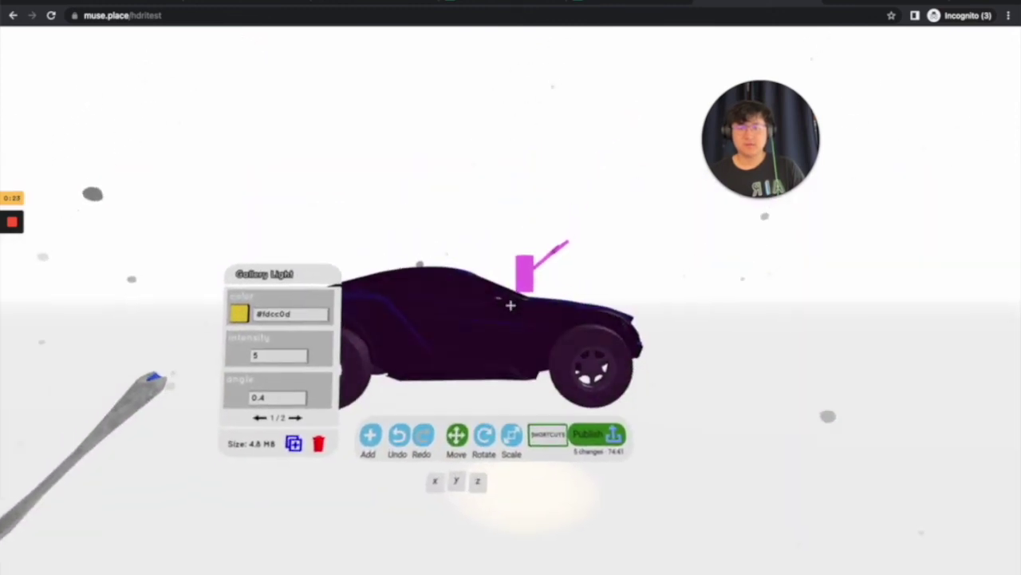
key("s")
key("w")
key("s")
key("d")
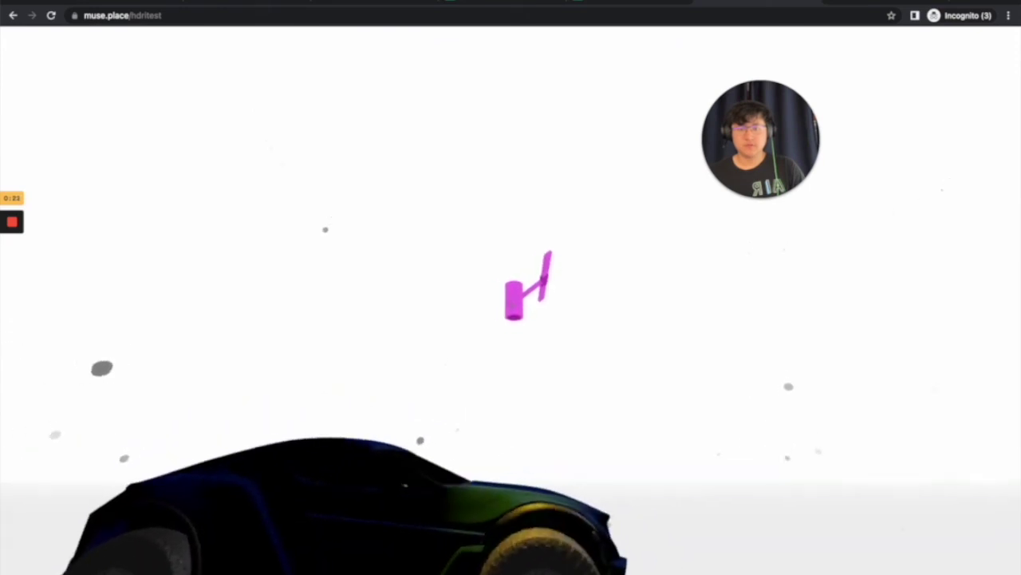
key("s")
key("w")
left_click(510, 300)
left_click(511, 305)
Examine how the gallery light illuminates the car by viewing it from the side and the front
key("s")
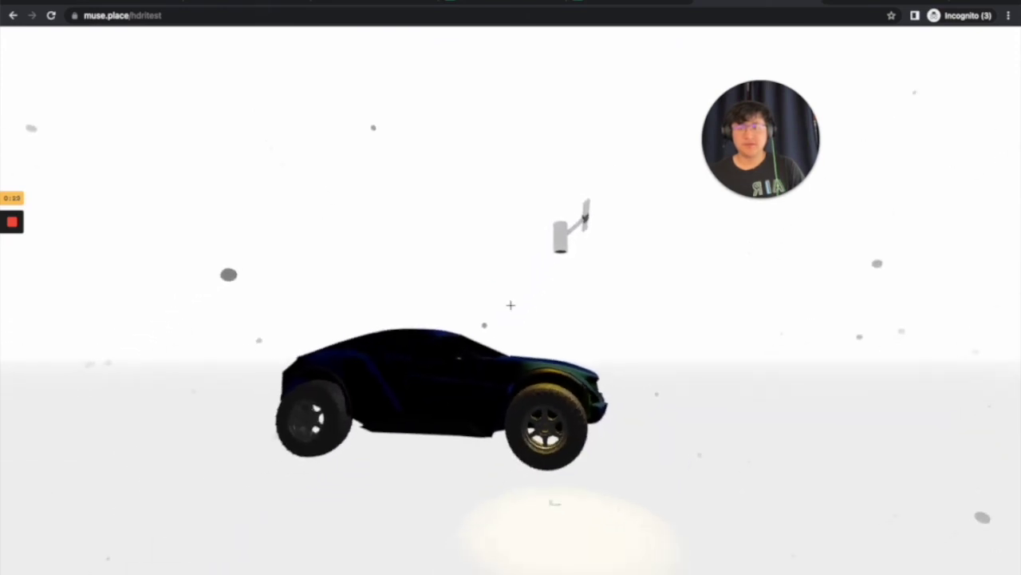
key("w")
key("d")
key("a")
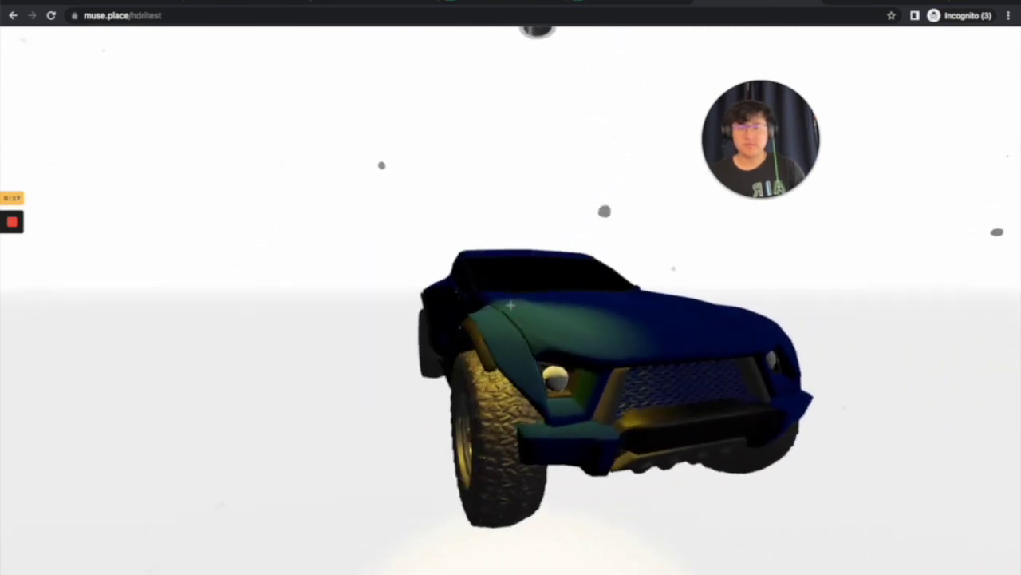
key("w")
key("s")
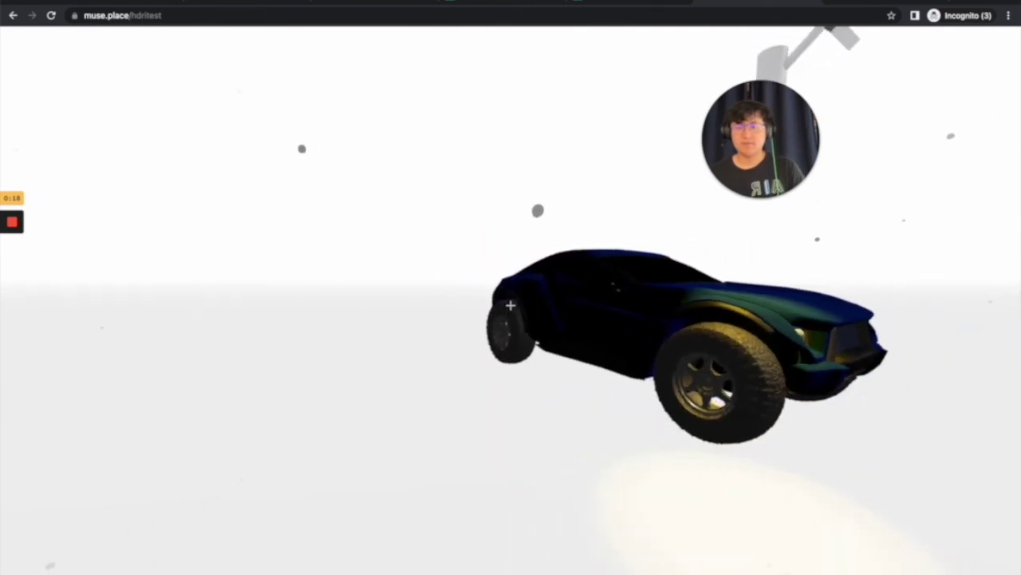
key("a")
key("a")
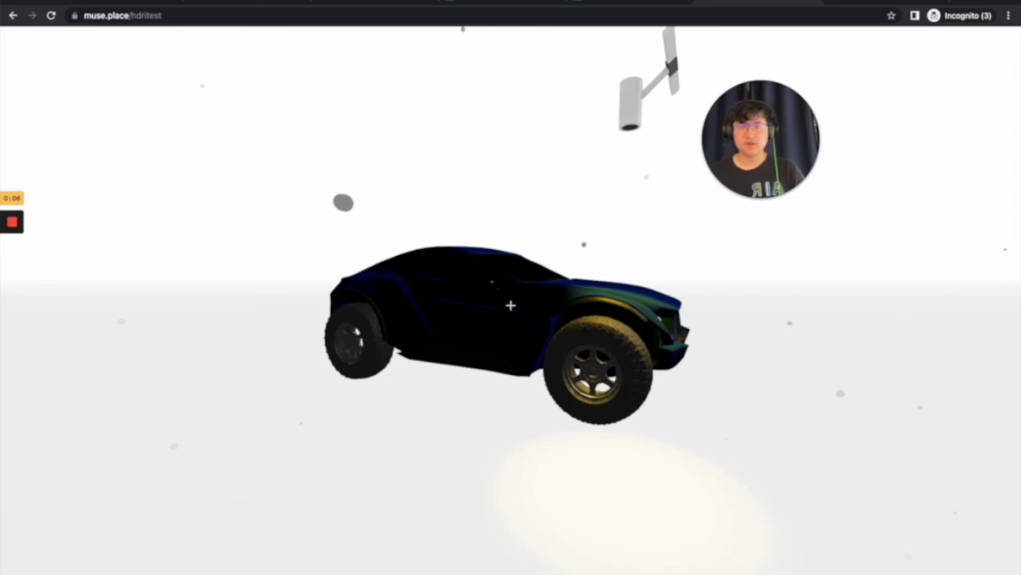
Reopen the builder tools and display the list of keyboard shortcuts
key("Tab")
left_click(511, 305)
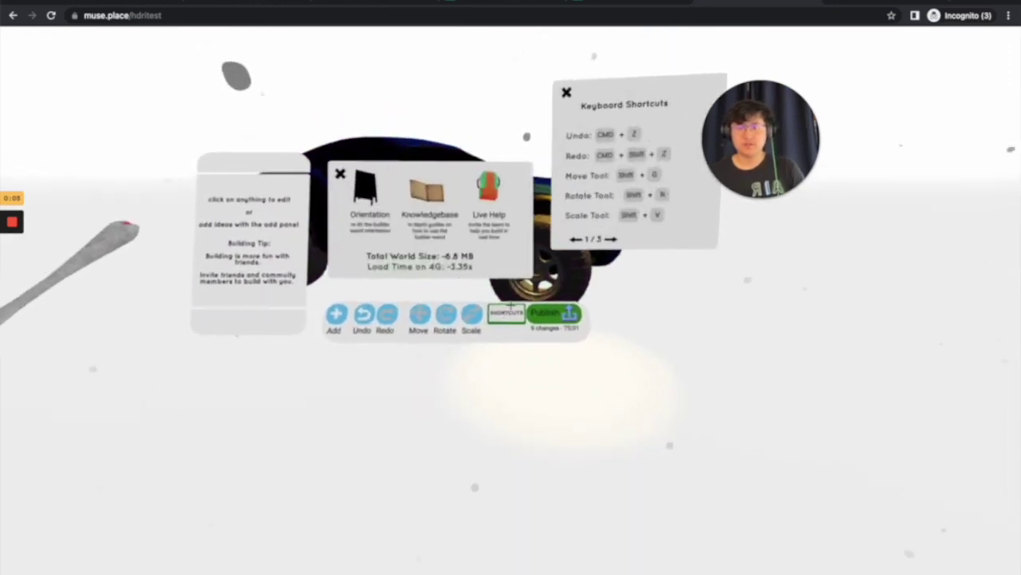